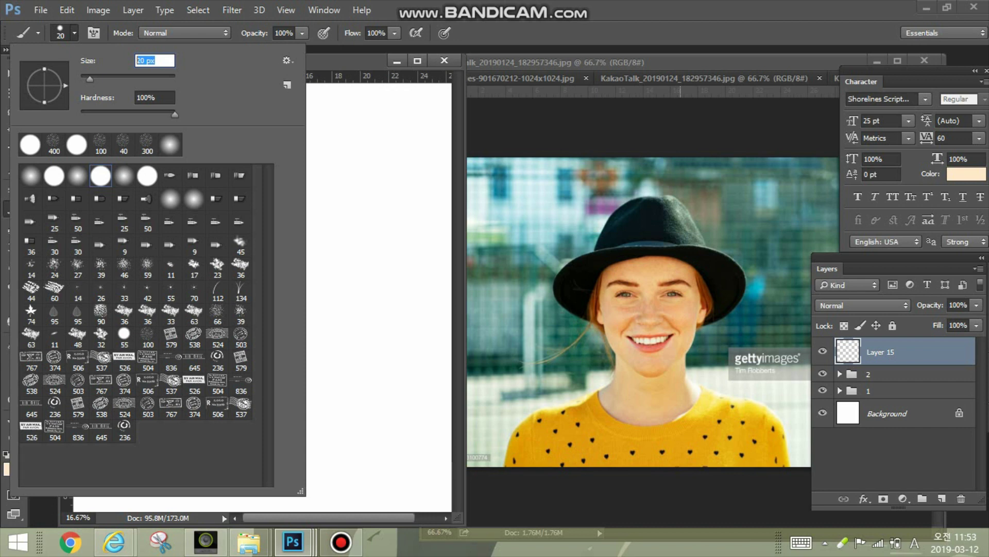
# Paint the third head's face, ears and neck in flat peach with a 40 px brush, beside the white-haired portrait
pyautogui.write('40')
pyautogui.press('Return')
pyautogui.moveTo(307, 215)
pyautogui.mouseDown()
pyautogui.moveTo(311, 257)
pyautogui.moveTo(335, 277)
pyautogui.moveTo(356, 261)
pyautogui.moveTo(356, 211)
pyautogui.mouseUp()
pyautogui.moveTo(356, 211); pyautogui.dragTo(354, 242)
pyautogui.moveTo(329, 224)
pyautogui.mouseDown()
pyautogui.moveTo(325, 268)
pyautogui.moveTo(331, 252)
pyautogui.moveTo(340, 267)
pyautogui.moveTo(353, 232)
pyautogui.moveTo(345, 214)
pyautogui.moveTo(337, 255)
pyautogui.moveTo(314, 213)
pyautogui.moveTo(355, 207)
pyautogui.moveTo(349, 212)
pyautogui.mouseUp()
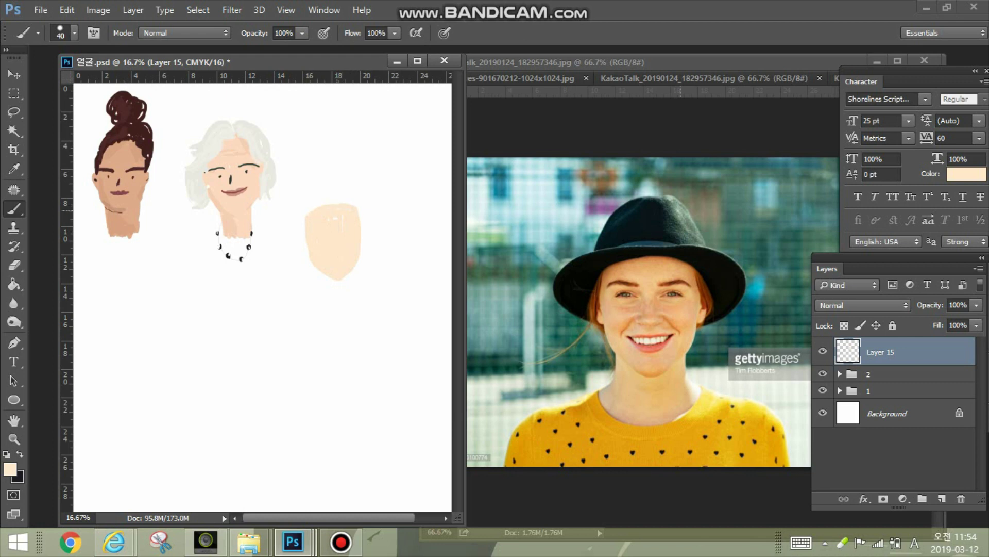
pyautogui.moveTo(306, 248); pyautogui.dragTo(304, 236)
pyautogui.moveTo(363, 233); pyautogui.dragTo(361, 242)
pyautogui.moveTo(321, 272)
pyautogui.mouseDown()
pyautogui.moveTo(323, 290)
pyautogui.moveTo(333, 277)
pyautogui.moveTo(351, 290)
pyautogui.moveTo(332, 302)
pyautogui.moveTo(352, 281)
pyautogui.mouseUp()
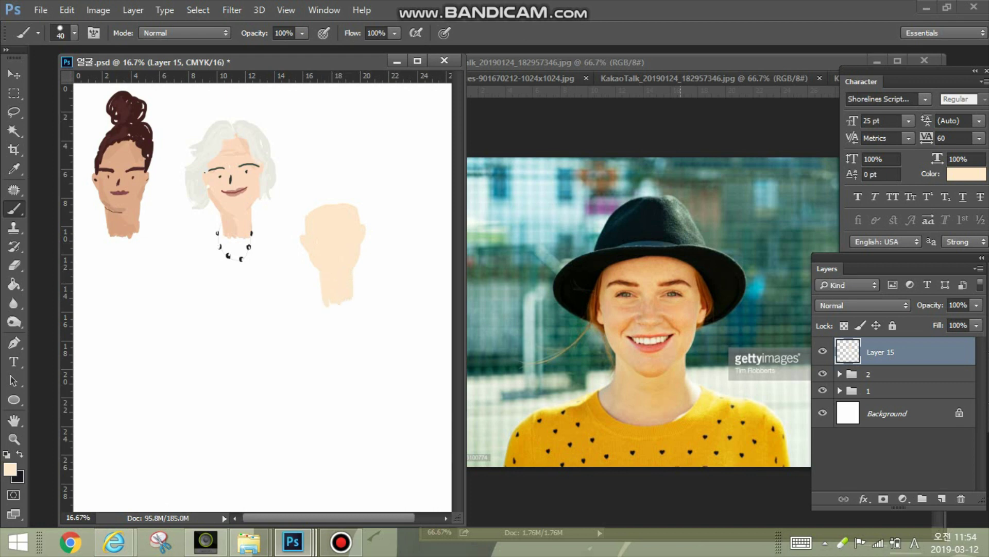
# Rename the layer holding the peach face as 얼굴
pyautogui.doubleClick(881, 352)
pyautogui.press('Hangul')
pyautogui.write('얼')
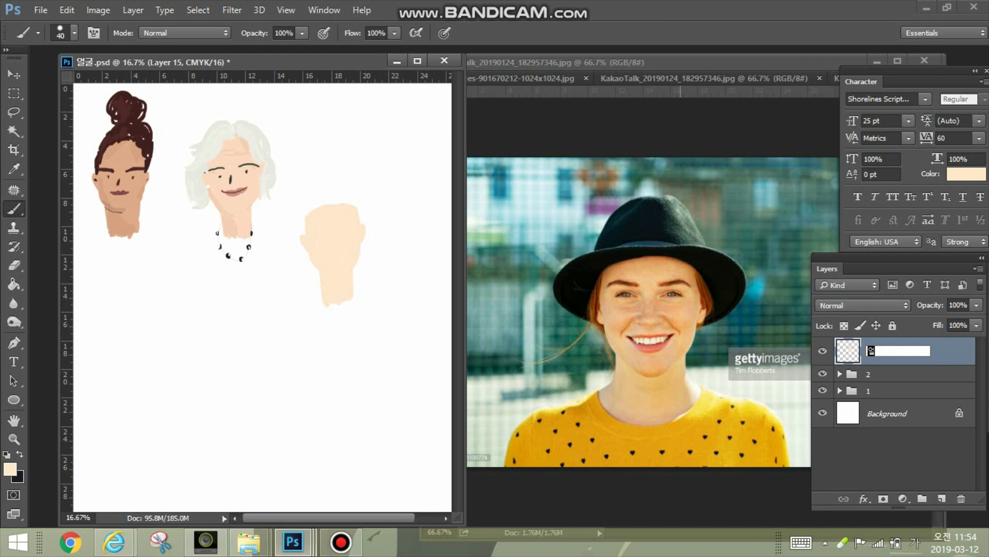
pyautogui.write('굴')
pyautogui.press('Return')
# On a new layer beneath 얼굴, paint a wide-brimmed black hat in the colour sampled from the photo's hat
pyautogui.click(942, 499)
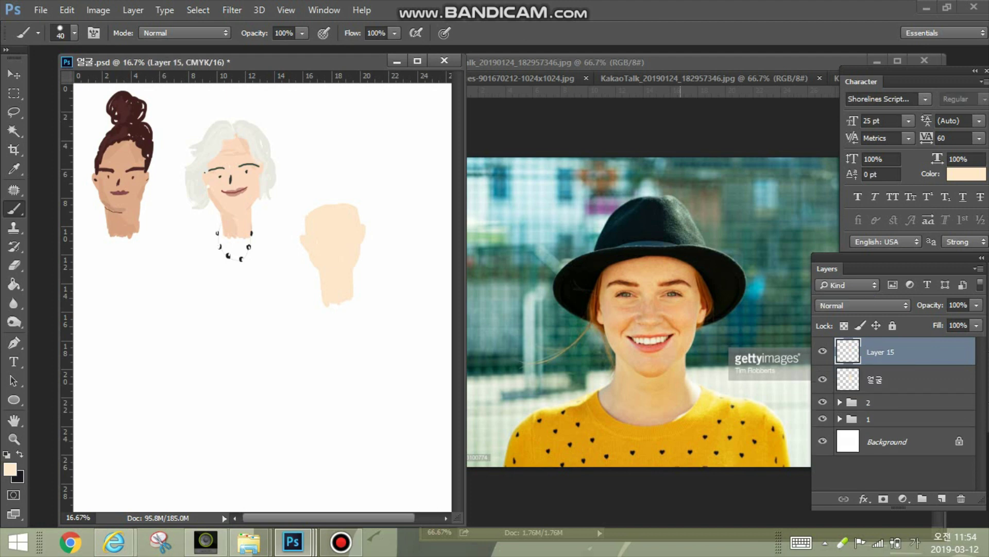
pyautogui.click(10, 469)
pyautogui.click(587, 273)
pyautogui.press('Return')
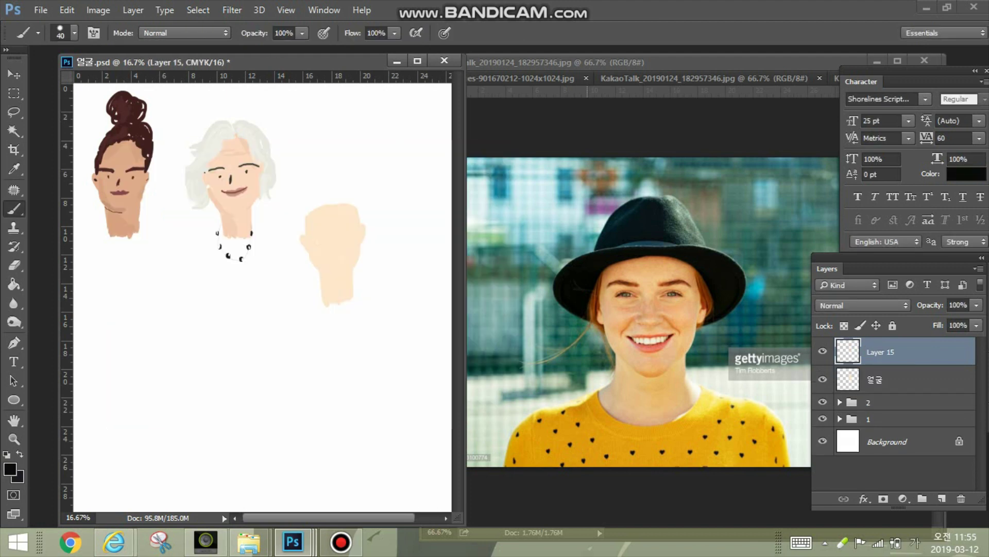
pyautogui.moveTo(309, 255)
pyautogui.mouseDown()
pyautogui.moveTo(276, 234)
pyautogui.moveTo(315, 208)
pyautogui.moveTo(358, 199)
pyautogui.moveTo(392, 212)
pyautogui.moveTo(395, 230)
pyautogui.moveTo(363, 246)
pyautogui.mouseUp()
pyautogui.moveTo(894, 353); pyautogui.dragTo(894, 390)
pyautogui.moveTo(284, 240)
pyautogui.mouseDown()
pyautogui.moveTo(298, 225)
pyautogui.moveTo(288, 245)
pyautogui.moveTo(304, 251)
pyautogui.moveTo(299, 225)
pyautogui.mouseUp()
pyautogui.moveTo(348, 205)
pyautogui.mouseDown()
pyautogui.moveTo(369, 210)
pyautogui.moveTo(372, 243)
pyautogui.moveTo(386, 215)
pyautogui.moveTo(376, 216)
pyautogui.moveTo(390, 230)
pyautogui.mouseUp()
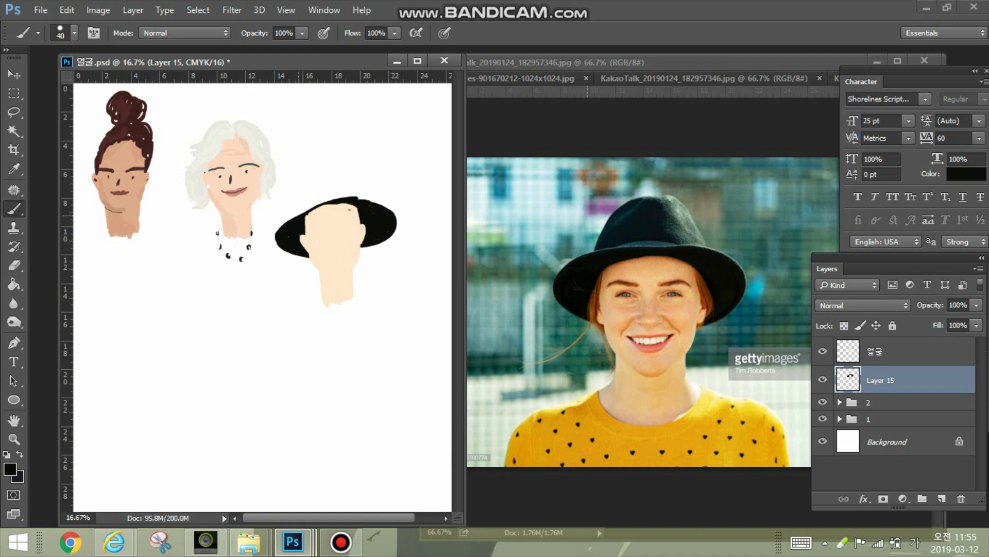
pyautogui.moveTo(283, 224)
pyautogui.mouseDown()
pyautogui.moveTo(335, 200)
pyautogui.moveTo(308, 195)
pyautogui.moveTo(330, 174)
pyautogui.moveTo(361, 197)
pyautogui.moveTo(341, 168)
pyautogui.moveTo(314, 171)
pyautogui.moveTo(303, 211)
pyautogui.moveTo(301, 192)
pyautogui.moveTo(314, 185)
pyautogui.moveTo(339, 201)
pyautogui.moveTo(329, 172)
pyautogui.moveTo(313, 177)
pyautogui.mouseUp()
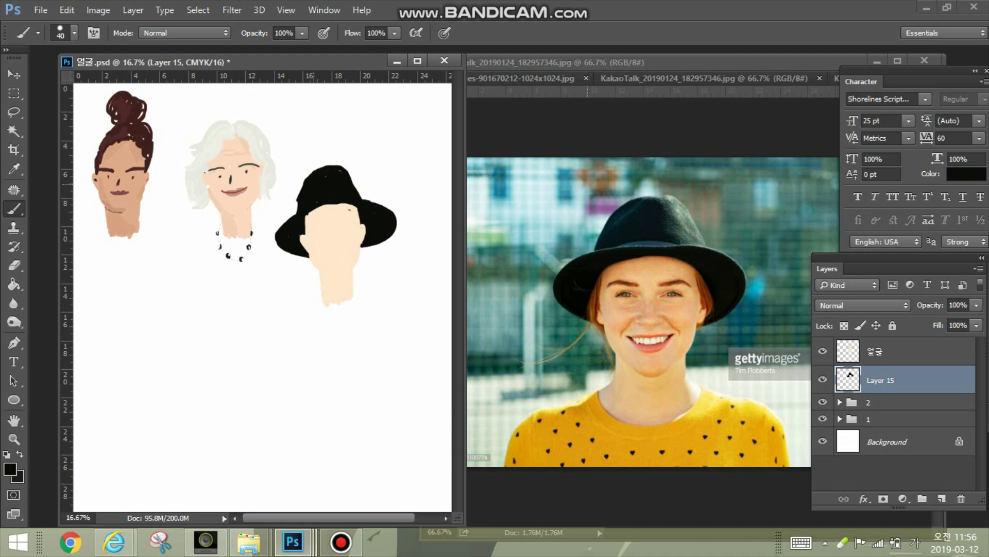
# Add a new layer above 얼굴 and name it 머리
pyautogui.click(942, 498)
pyautogui.moveTo(884, 380); pyautogui.dragTo(884, 341)
pyautogui.doubleClick(884, 351)
pyautogui.write('머리')
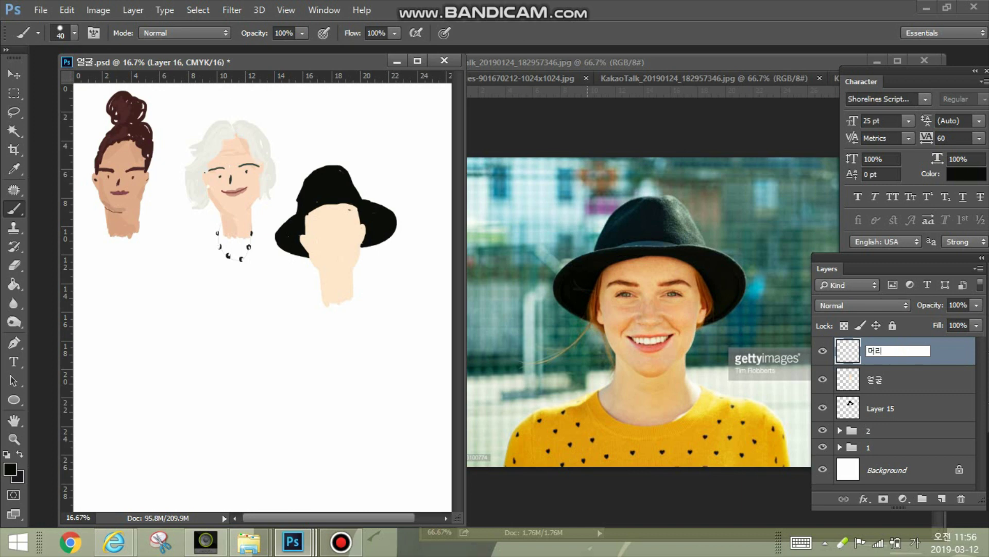
pyautogui.press('Return')
# Paint hair strands on both sides of the face with a 20 px brush in brown #632705 sampled from the photo's hair
pyautogui.click(10, 469)
pyautogui.click(597, 305)
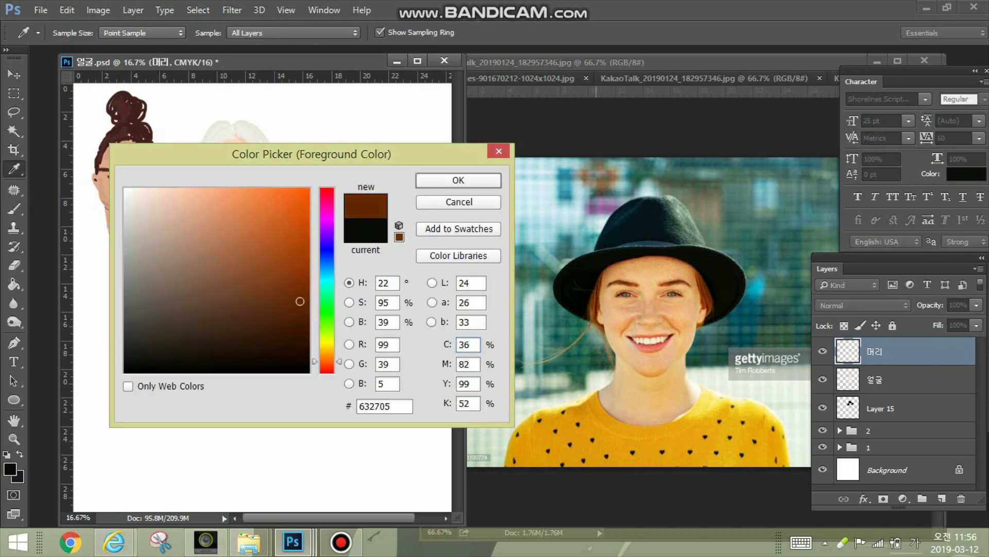
pyautogui.press('Return')
pyautogui.press('b')
pyautogui.click(74, 33)
pyautogui.write('20')
pyautogui.press('Return')
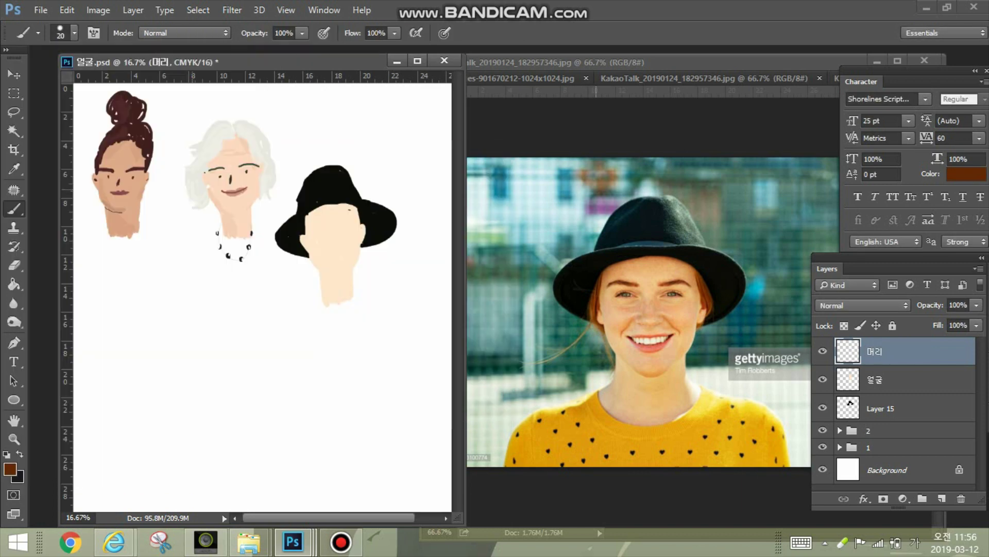
pyautogui.moveTo(308, 215)
pyautogui.mouseDown()
pyautogui.moveTo(291, 273)
pyautogui.moveTo(307, 255)
pyautogui.moveTo(309, 265)
pyautogui.moveTo(307, 251)
pyautogui.moveTo(308, 260)
pyautogui.mouseUp()
pyautogui.press('e')
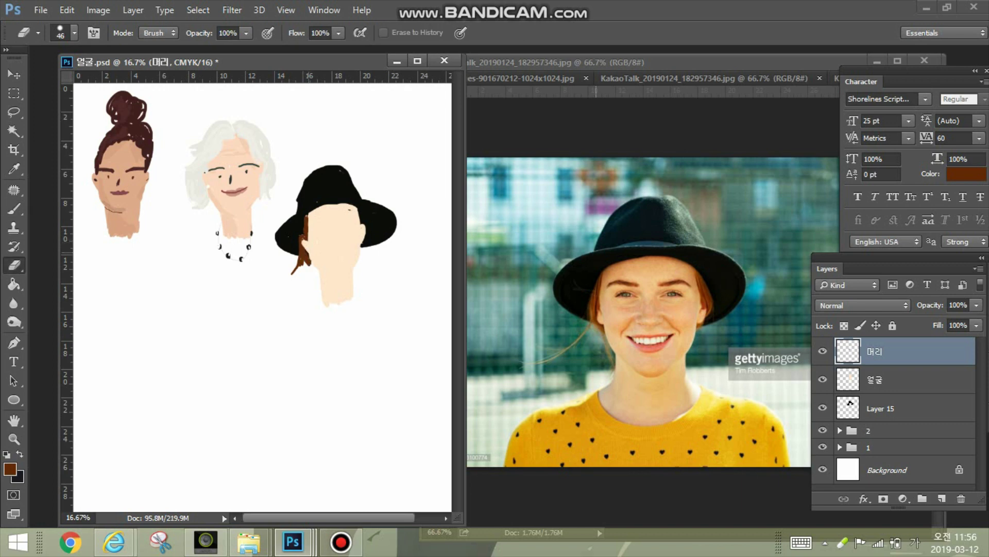
pyautogui.press('b')
pyautogui.moveTo(355, 206); pyautogui.dragTo(357, 218)
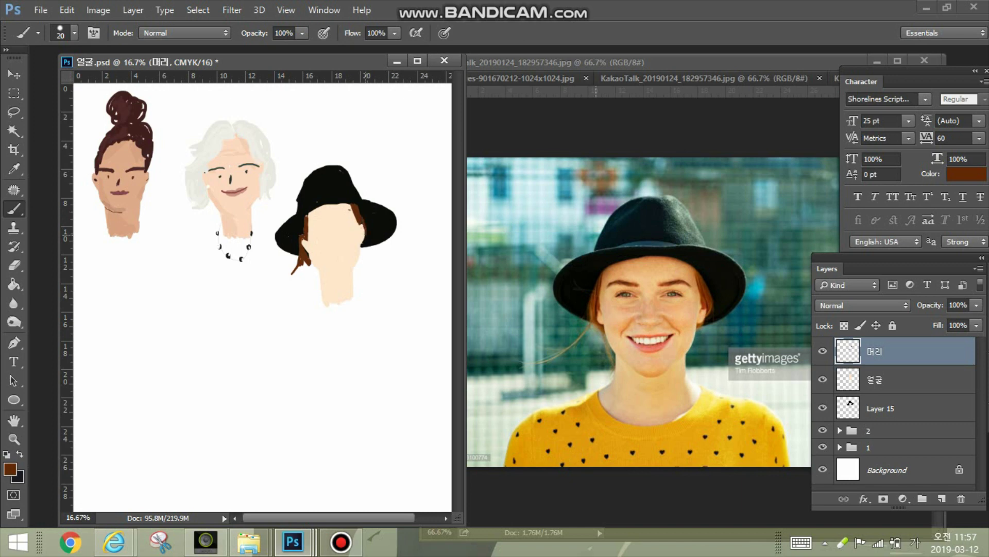
pyautogui.moveTo(363, 223); pyautogui.dragTo(364, 245)
# Add a new layer above 머리 and name it 눈코입
pyautogui.click(942, 498)
pyautogui.doubleClick(881, 351)
pyautogui.write('누눈코입')
pyautogui.press('Return')
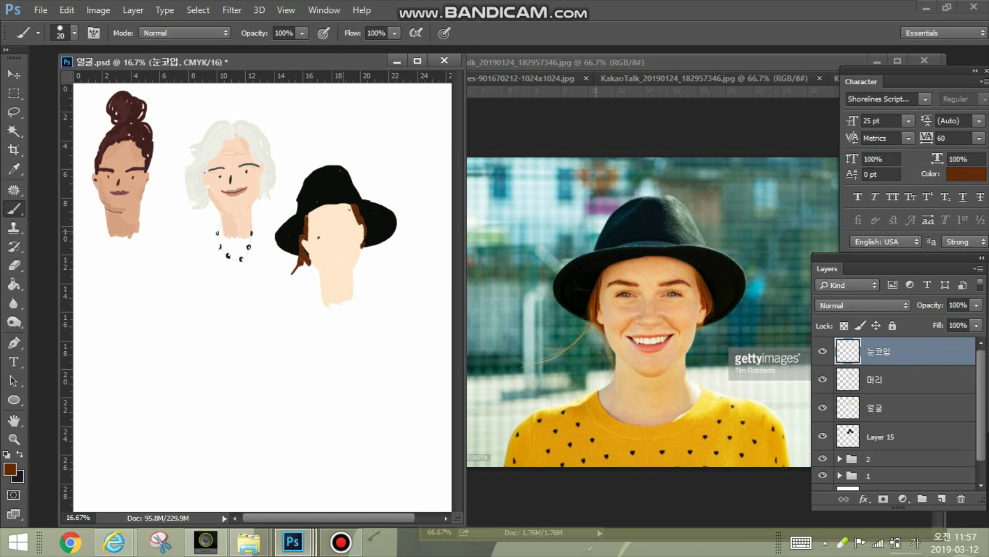
# Paint the brown eyes and nose on the 눈코입 layer and the eyebrows on a new layer above it
pyautogui.moveTo(329, 235); pyautogui.dragTo(330, 242)
pyautogui.hotkey('ctrl', 'shift', 'alt', 'n')
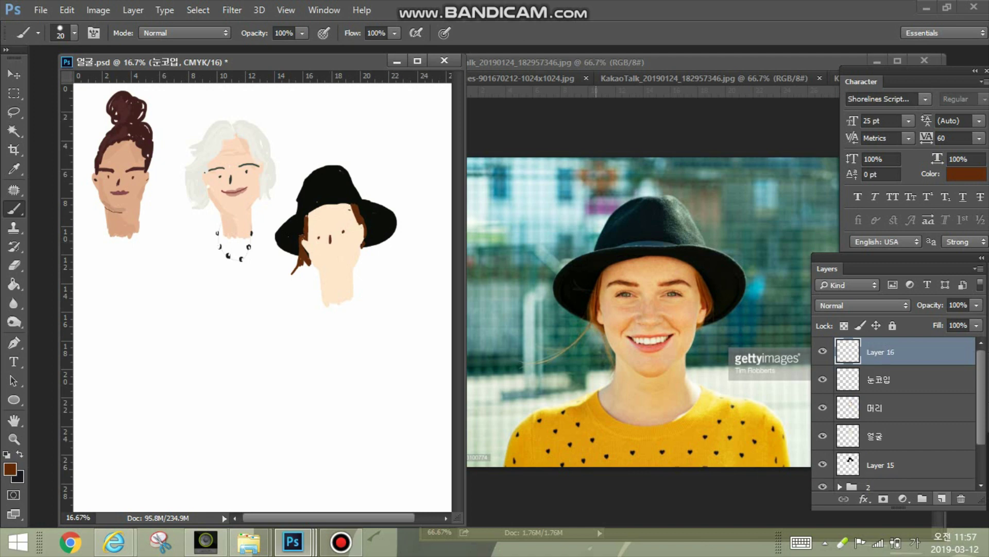
pyautogui.moveTo(325, 228)
pyautogui.mouseDown()
pyautogui.moveTo(312, 230)
pyautogui.moveTo(351, 224)
pyautogui.mouseUp()
# Select the 눈코입 layer and sample the coral lip colour from the photo as the foreground colour
pyautogui.click(903, 380)
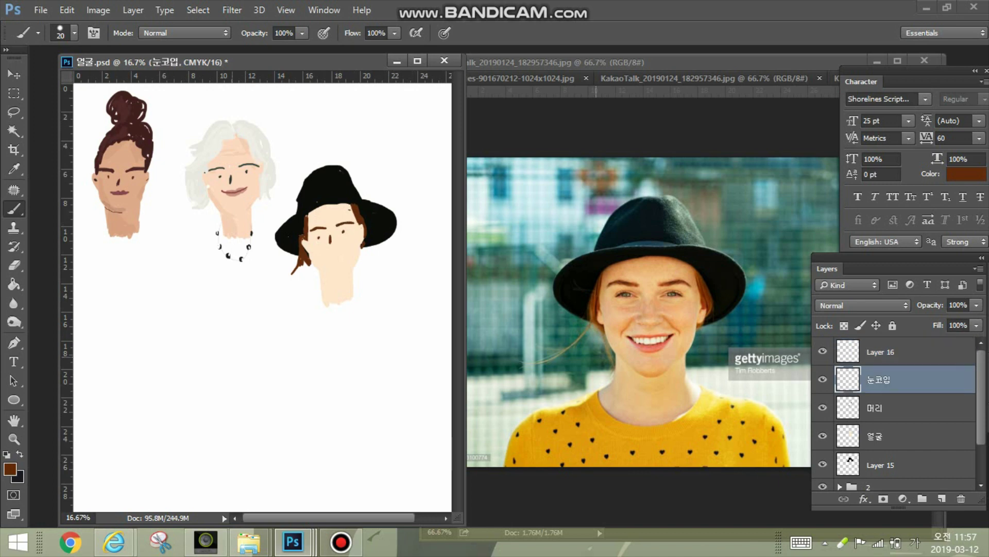
pyautogui.click(10, 469)
pyautogui.click(652, 349)
pyautogui.click(458, 180)
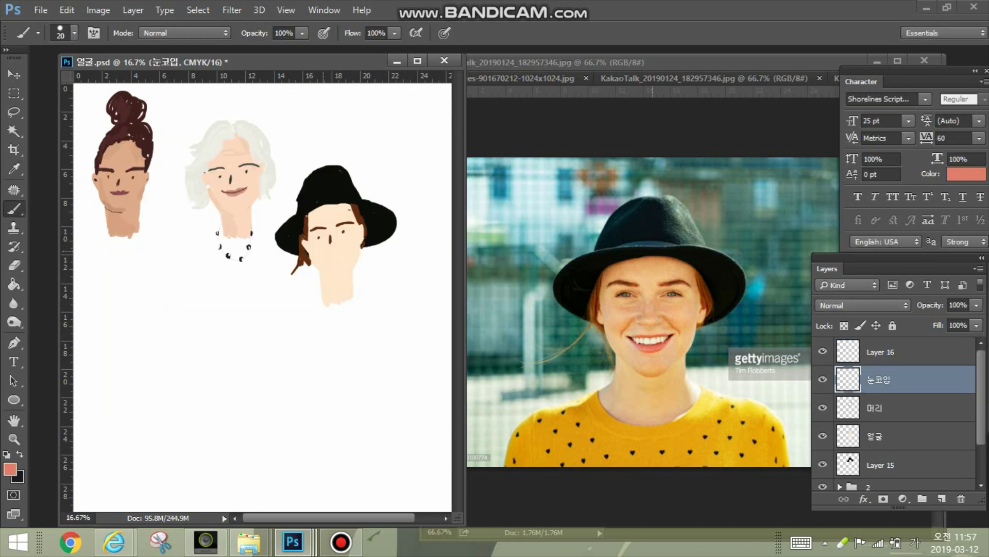
pyautogui.moveTo(322, 243)
pyautogui.mouseDown()
pyautogui.moveTo(344, 242)
pyautogui.moveTo(340, 252)
pyautogui.mouseUp()
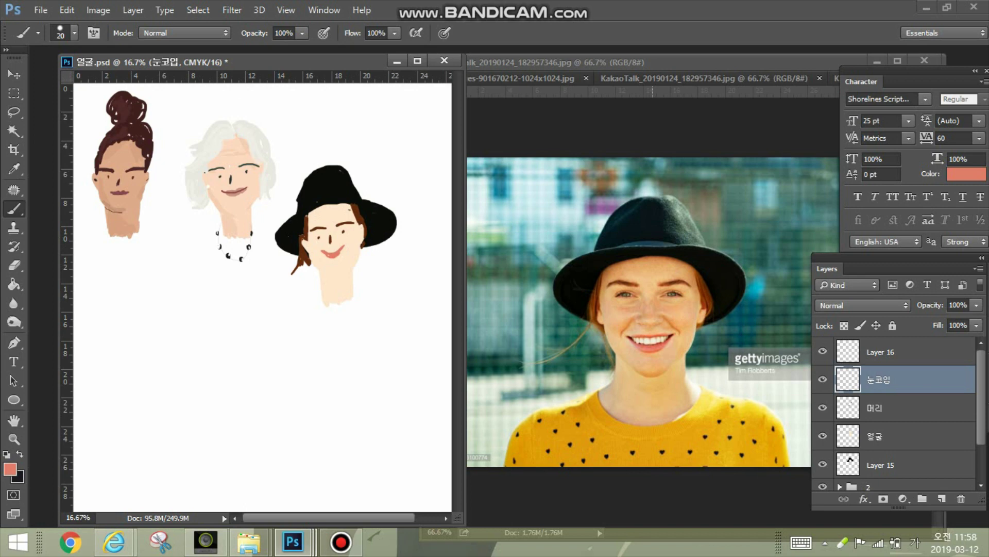
pyautogui.hotkey('ctrl', 'alt', 'z')
pyautogui.hotkey('ctrl', 'alt', 'z')
pyautogui.hotkey('ctrl', 'alt', 'z')
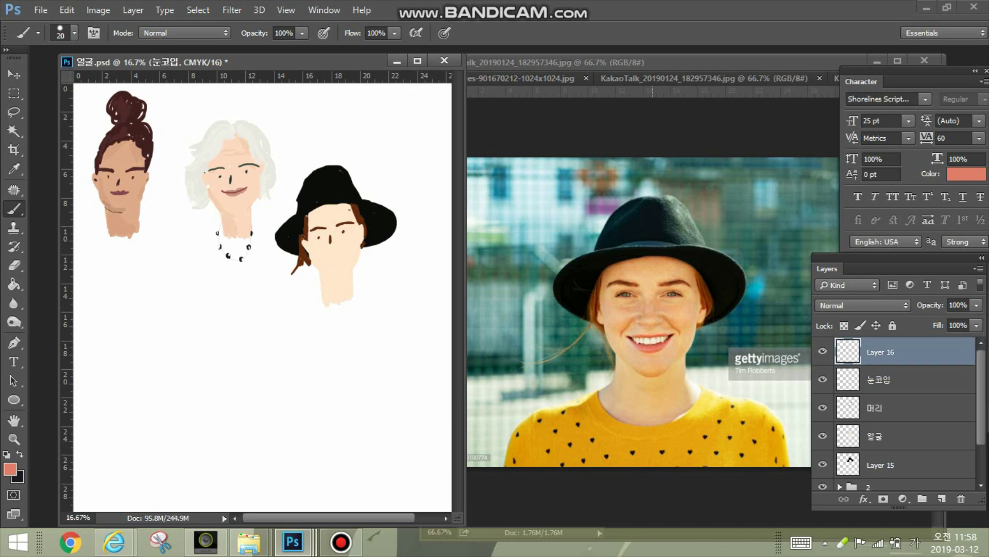
pyautogui.hotkey('ctrl', 'alt', 'z')
# Paint a thin smiling mouth line on 눈코입 and a lower lip on a new layer set to 62% opacity
pyautogui.moveTo(323, 250); pyautogui.dragTo(341, 249)
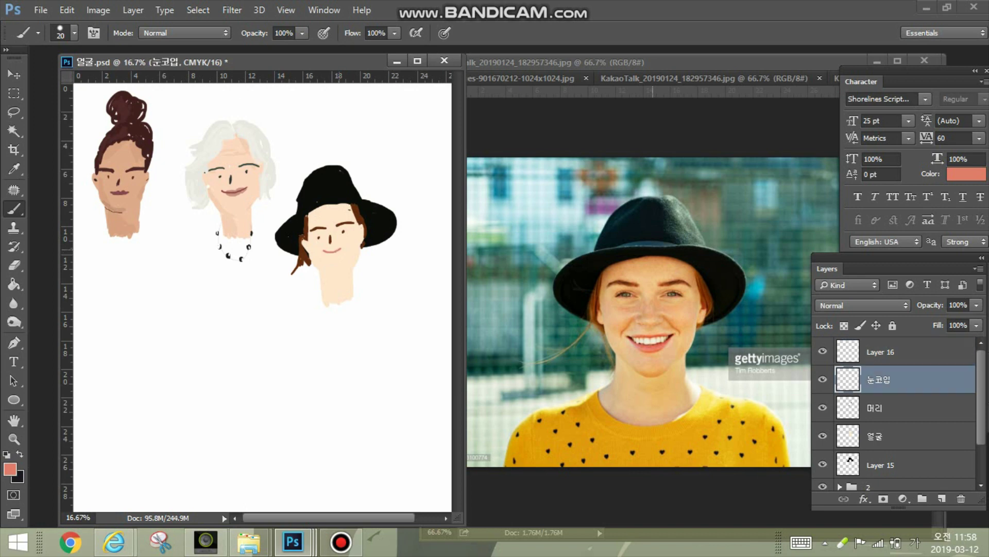
pyautogui.click(942, 498)
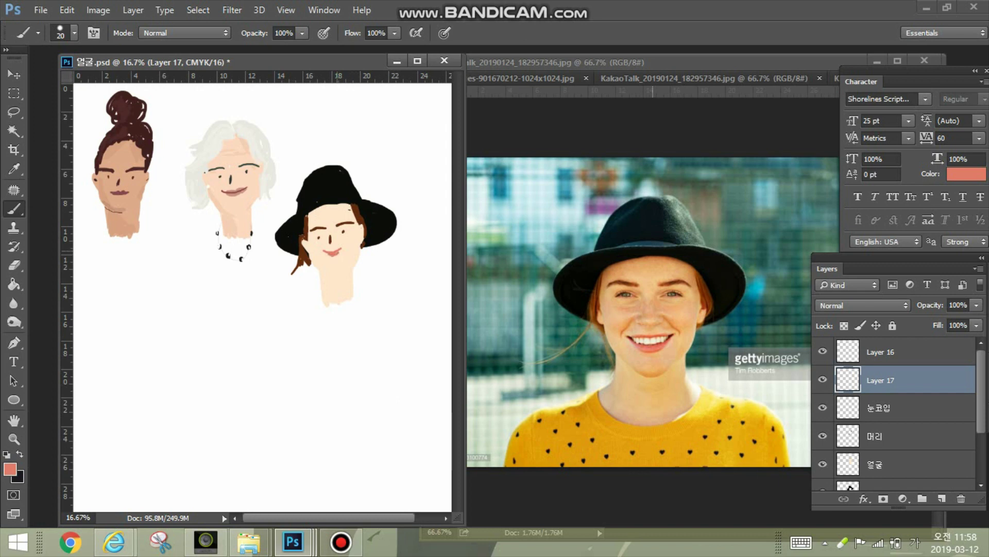
pyautogui.click(977, 305)
pyautogui.moveTo(978, 321); pyautogui.dragTo(948, 322)
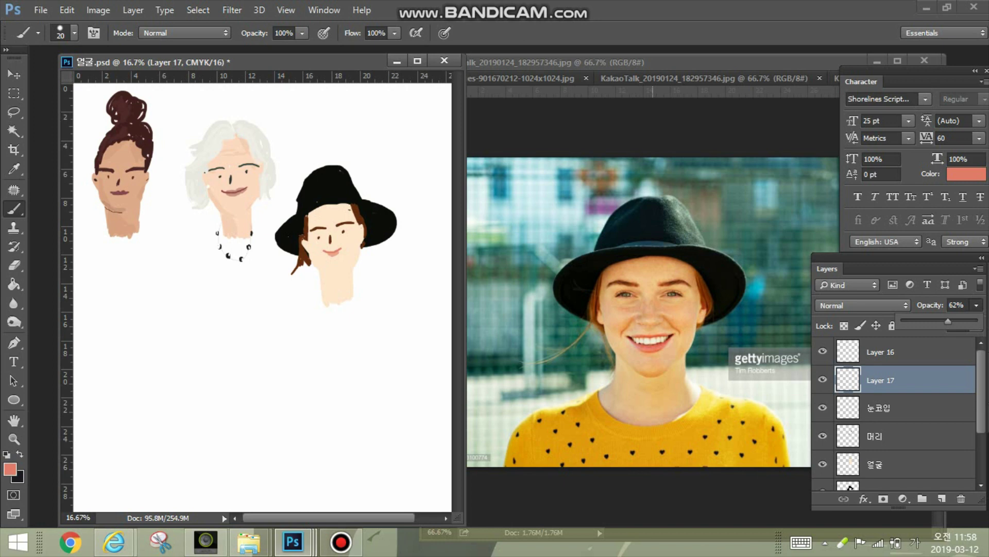
# Add a new layer above 얼굴 and pick a slightly darker peach based on the face colour for shading
pyautogui.click(896, 465)
pyautogui.click(942, 498)
pyautogui.click(11, 469)
pyautogui.moveTo(319, 153); pyautogui.dragTo(331, 271)
pyautogui.click(332, 219)
pyautogui.click(178, 314)
pyautogui.click(470, 298)
# Shade the neck below the chin in the darker peach with a 30 px brush
pyautogui.click(74, 33)
pyautogui.moveTo(162, 61); pyautogui.dragTo(135, 61)
pyautogui.write('3')
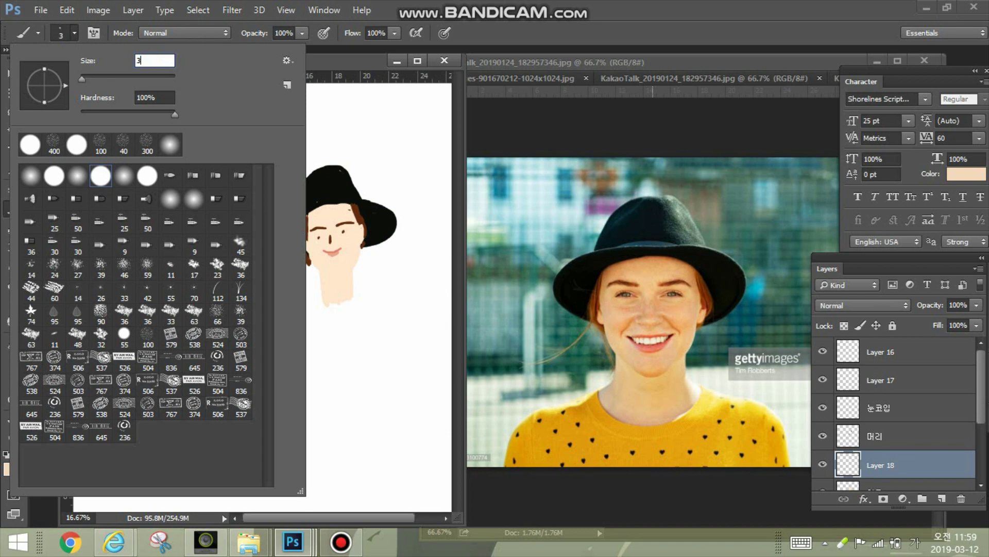
pyautogui.write('0')
pyautogui.press('Return')
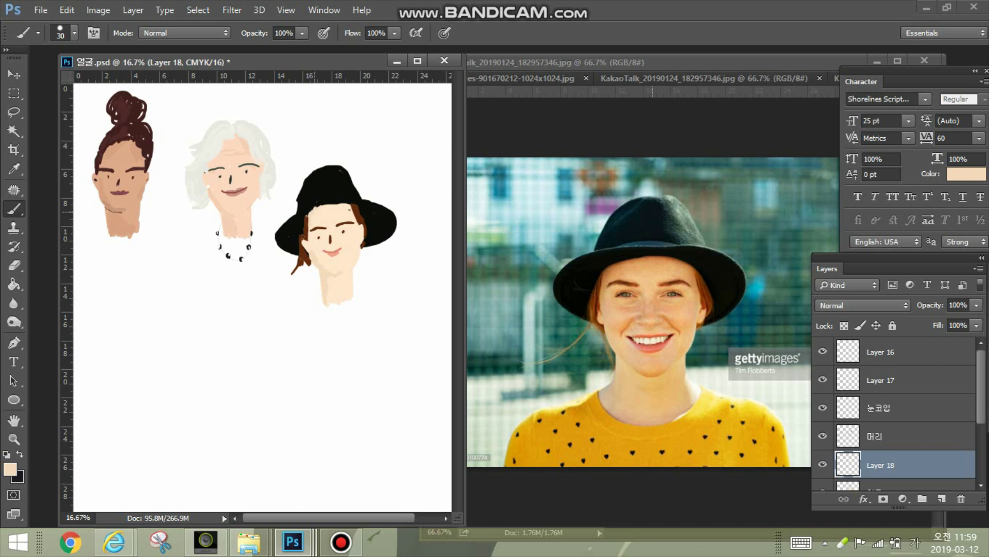
pyautogui.press('e')
pyautogui.press('b')
# On a new layer, draw a thin chin line and fine freckles with a 5 px brush in the sampled hair brown
pyautogui.click(942, 499)
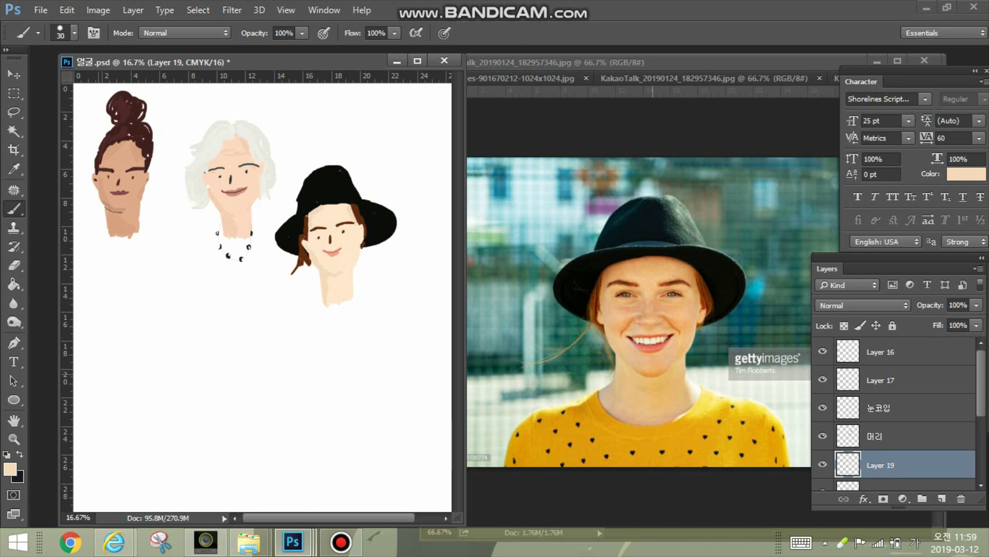
pyautogui.click(11, 469)
pyautogui.moveTo(443, 85); pyautogui.dragTo(516, 97)
pyautogui.click(305, 255)
pyautogui.press('Return')
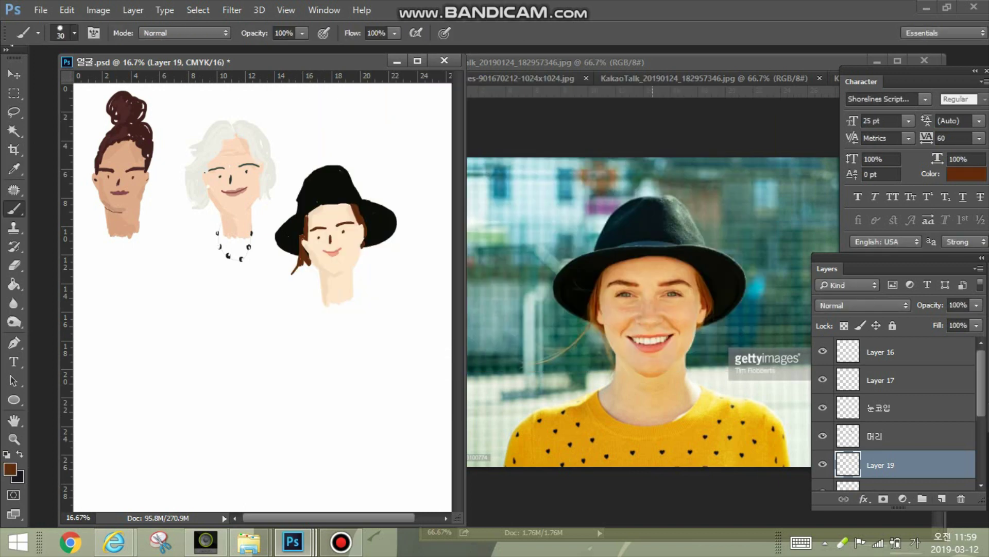
pyautogui.click(74, 33)
pyautogui.write('5')
pyautogui.press('Return')
pyautogui.moveTo(331, 275); pyautogui.dragTo(339, 275)
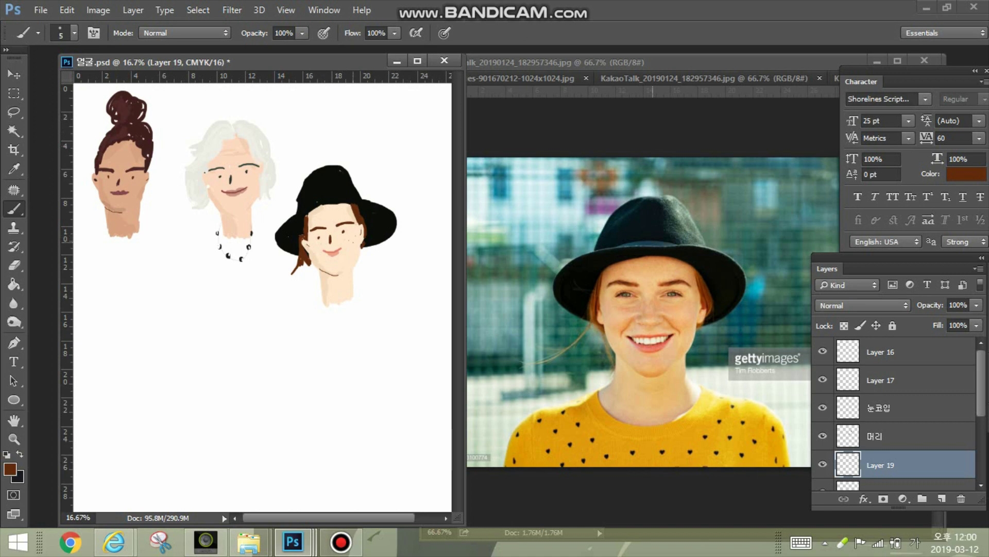
# Dot larger brown freckles across the cheeks, setting the brush to 7 px and 10 px
pyautogui.click(75, 33)
pyautogui.write('7')
pyautogui.press('Return')
pyautogui.click(75, 33)
pyautogui.write('10')
pyautogui.press('Return')
# Rename the hat layer as 모자 and add a new layer above it
pyautogui.click(14, 74)
pyautogui.click(332, 186)
pyautogui.doubleClick(884, 476)
pyautogui.write('ㅁㅗㅈㅏ')
pyautogui.press('Return')
pyautogui.click(942, 498)
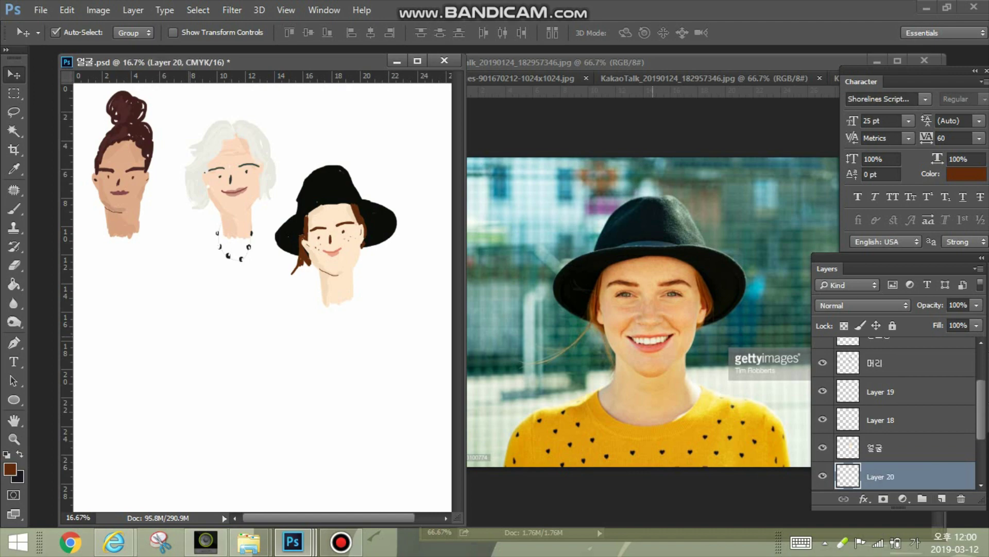
# Paint lighter tonal strokes over the hat with a 30 px brush in dark grey #20221f
pyautogui.click(20, 454)
pyautogui.click(10, 469)
pyautogui.moveTo(340, 153); pyautogui.dragTo(376, 248)
pyautogui.click(332, 192)
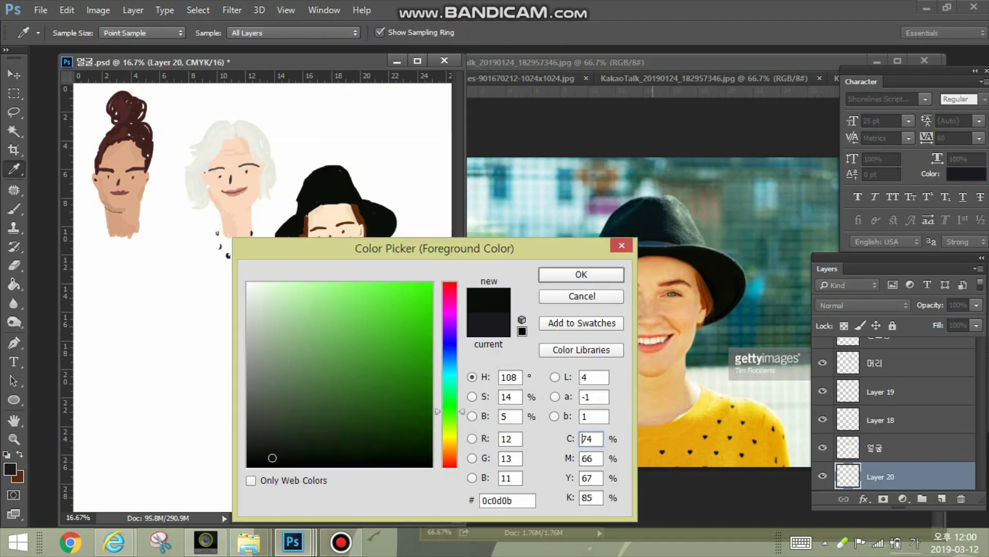
pyautogui.click(263, 443)
pyautogui.click(581, 275)
pyautogui.click(14, 209)
pyautogui.click(74, 33)
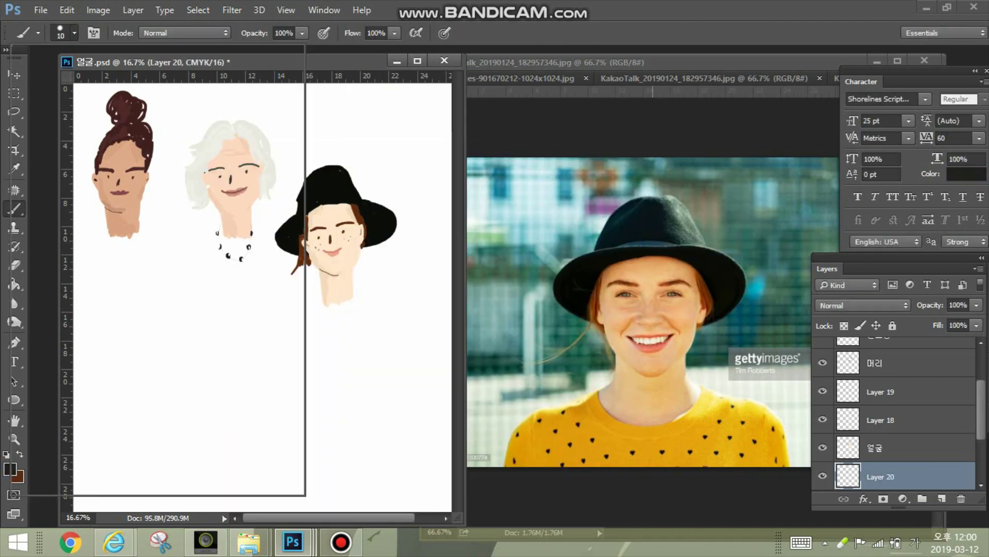
pyautogui.write('30')
pyautogui.press('Return')
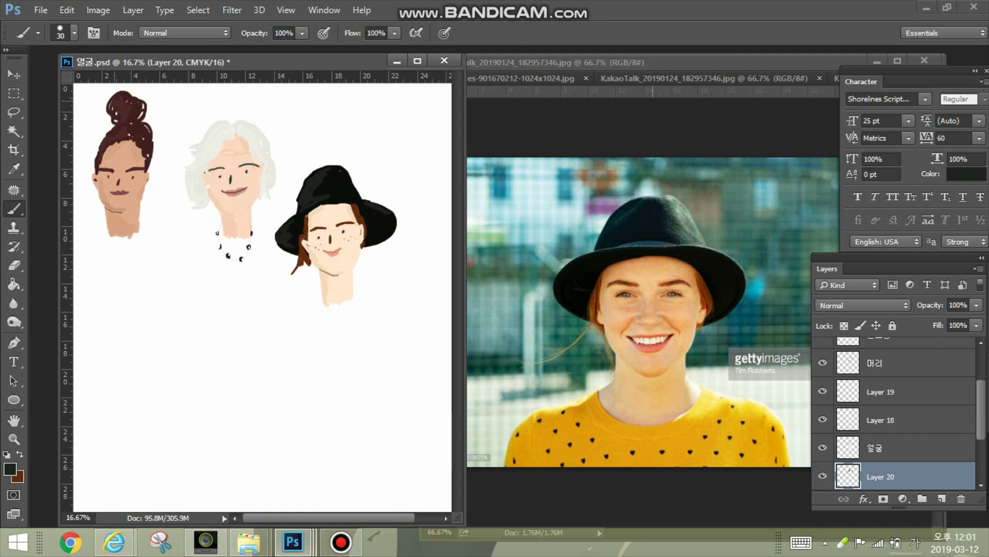
# Group all layers of the hat portrait, down to 모자, into a folder named 3
pyautogui.press('v')
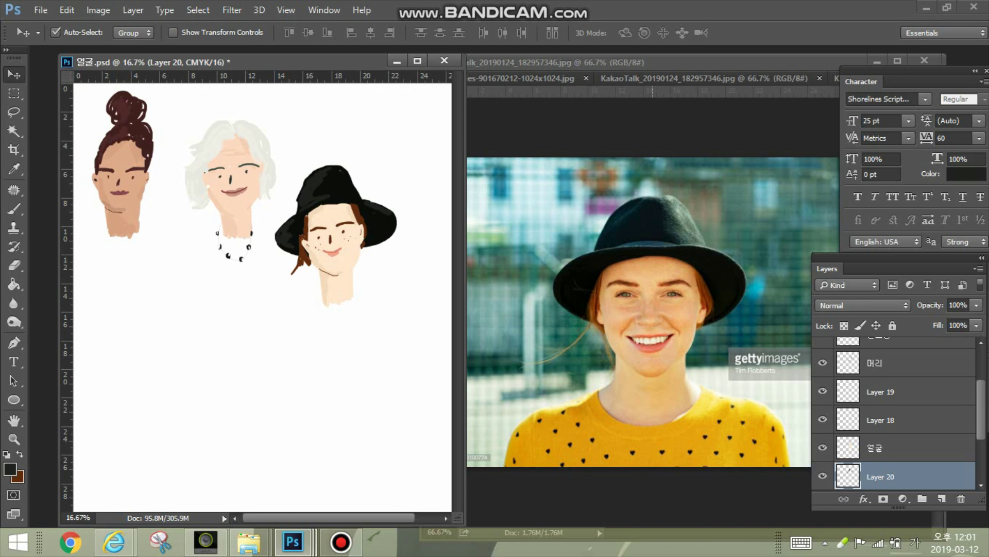
pyautogui.click(334, 243)
pyautogui.moveTo(981, 386); pyautogui.dragTo(982, 451)
pyautogui.keyDown('shift'); pyautogui.click(896, 415); pyautogui.keyUp('shift')
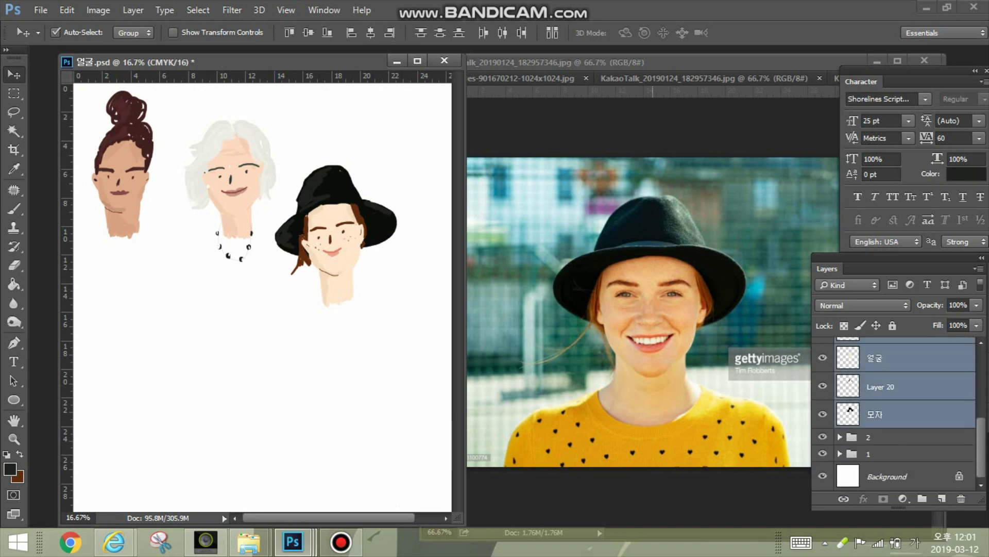
pyautogui.moveTo(895, 415); pyautogui.dragTo(922, 498)
pyautogui.doubleClick(883, 345)
pyautogui.write('3')
pyautogui.press('Return')
# Add a new layer above group 3 and bring up the bearded man's photo as the reference
pyautogui.click(942, 498)
pyautogui.click(704, 78)
pyautogui.hotkey('ctrl', 'Tab')
pyautogui.moveTo(421, 309); pyautogui.dragTo(474, 310)
pyautogui.click(373, 60)
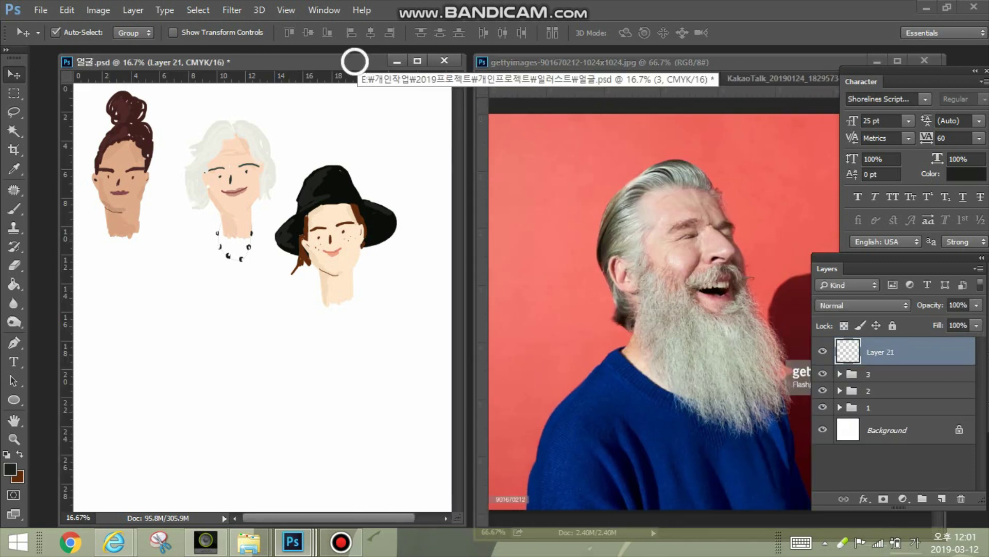
pyautogui.rightClick(355, 61)
# Paint the bearded man's face as a filled oval with a 40 px brush in pink skin tone sampled from the photo
pyautogui.click(14, 209)
pyautogui.click(10, 469)
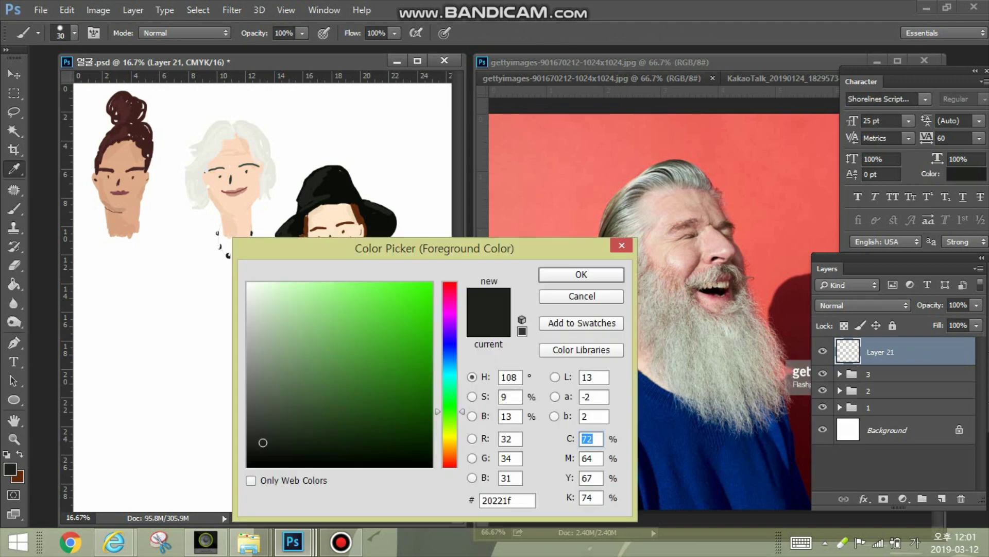
pyautogui.click(677, 214)
pyautogui.click(581, 274)
pyautogui.click(75, 33)
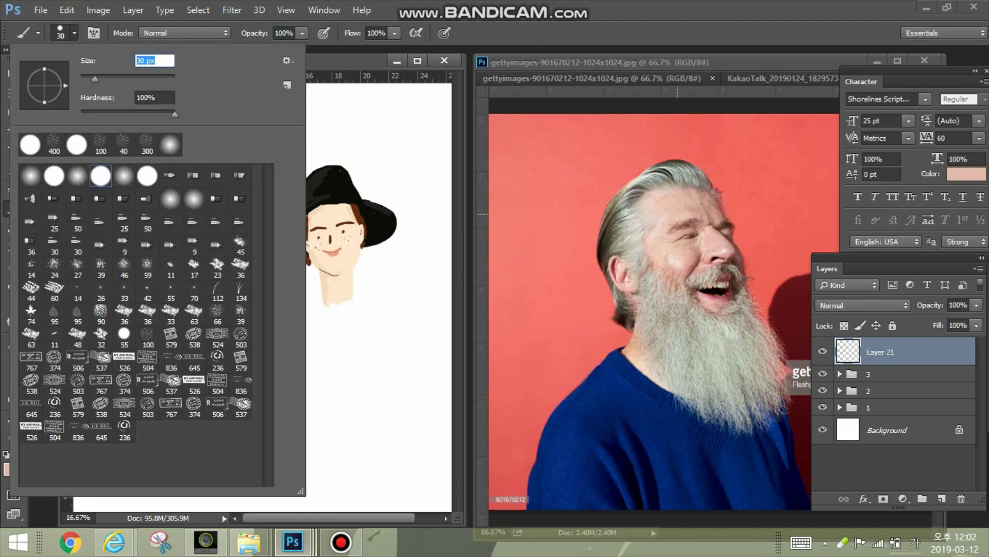
pyautogui.write('40')
pyautogui.press('Return')
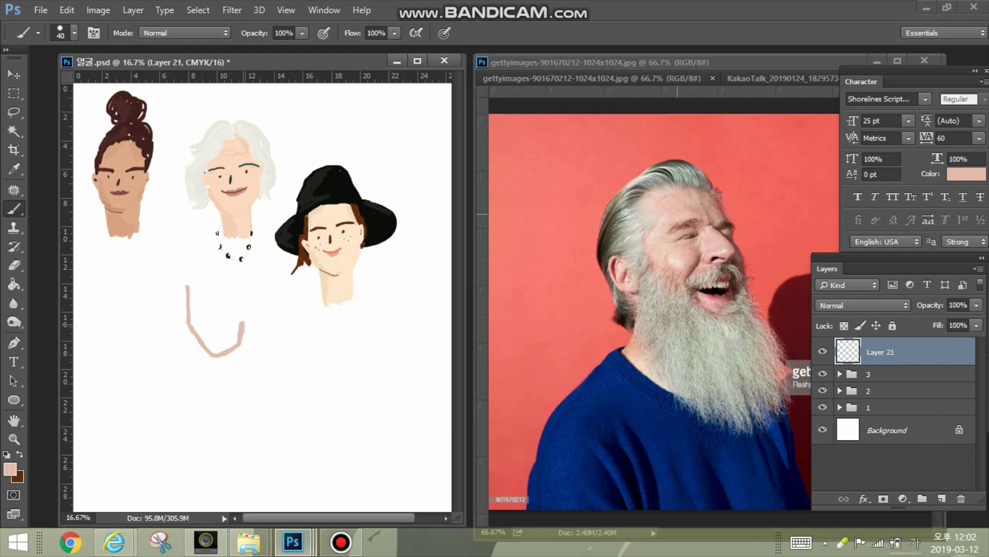
pyautogui.moveTo(200, 284)
pyautogui.mouseDown()
pyautogui.moveTo(190, 322)
pyautogui.moveTo(227, 310)
pyautogui.moveTo(212, 335)
pyautogui.moveTo(217, 350)
pyautogui.mouseUp()
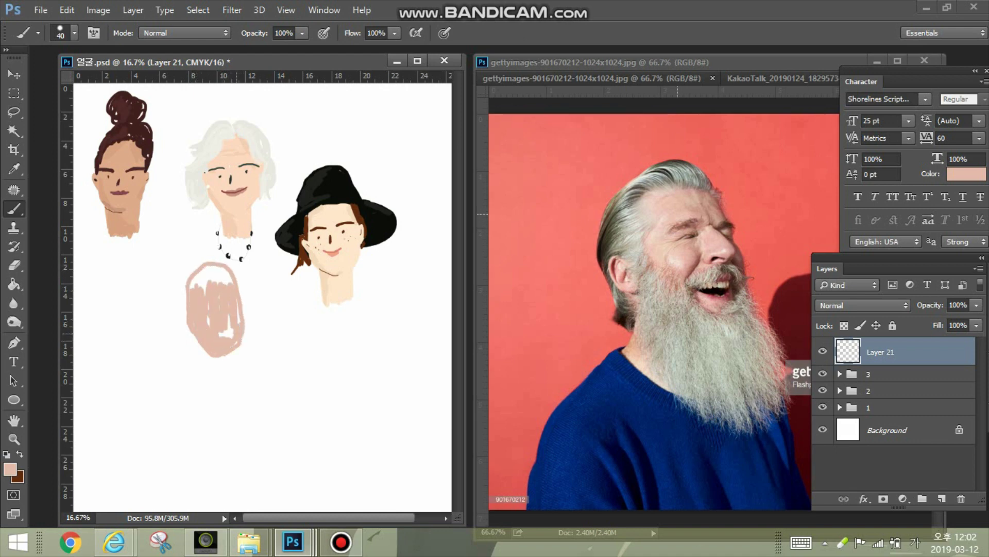
pyautogui.moveTo(231, 278)
pyautogui.mouseDown()
pyautogui.moveTo(210, 272)
pyautogui.moveTo(202, 286)
pyautogui.mouseUp()
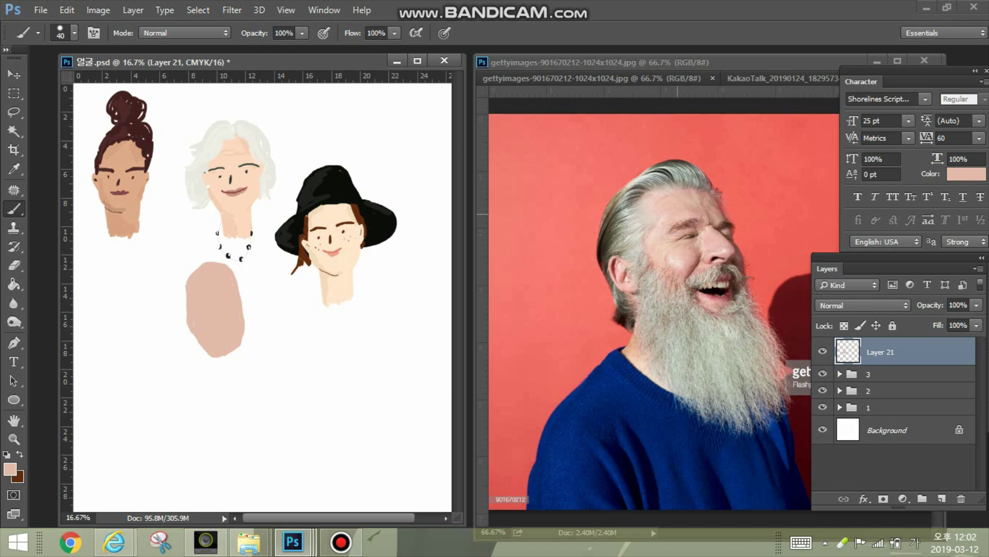
# Move the hat portrait to the canvas's lower-left corner and the new face shape over to the right below its old place
pyautogui.press('v')
pyautogui.moveTo(332, 242)
pyautogui.mouseDown()
pyautogui.moveTo(147, 364)
pyautogui.moveTo(131, 438)
pyautogui.mouseUp()
pyautogui.moveTo(211, 297); pyautogui.dragTo(348, 215)
pyautogui.keyDown('shift'); pyautogui.click(236, 206); pyautogui.keyUp('shift')
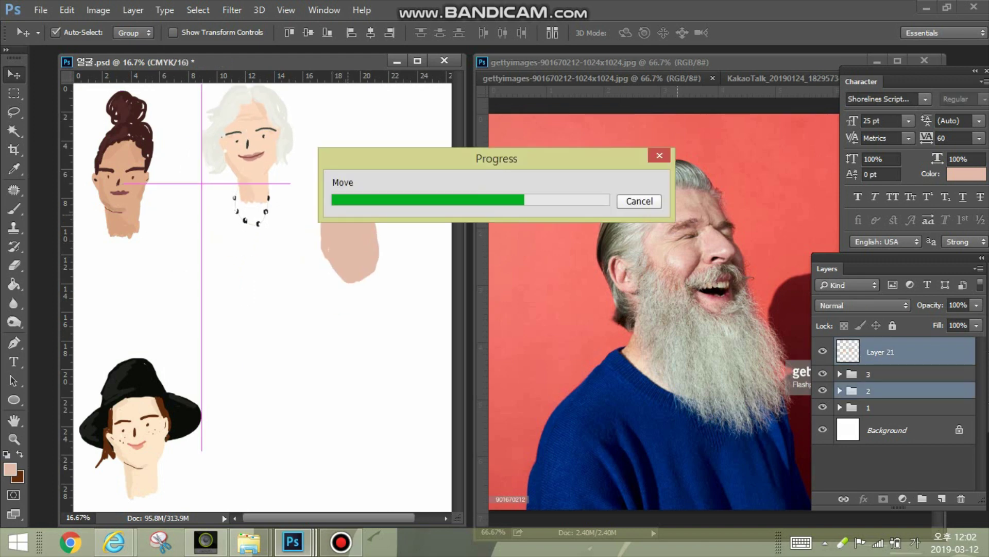
pyautogui.hotkey('ctrl', 'z')
pyautogui.moveTo(343, 254); pyautogui.dragTo(364, 245)
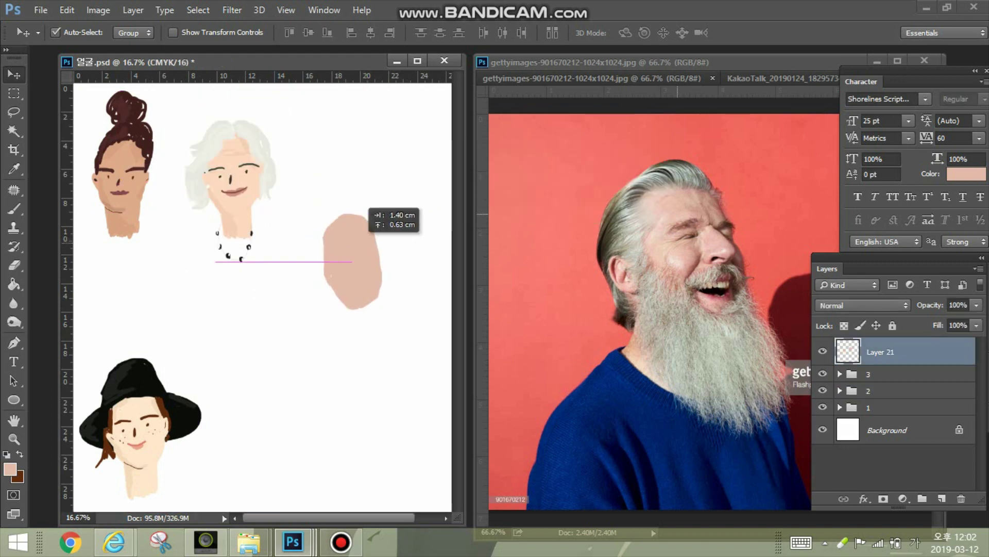
# Add a new layer above the face, and paint the ear and neck on the face layer in the same skin tone
pyautogui.click(942, 498)
pyautogui.click(333, 263)
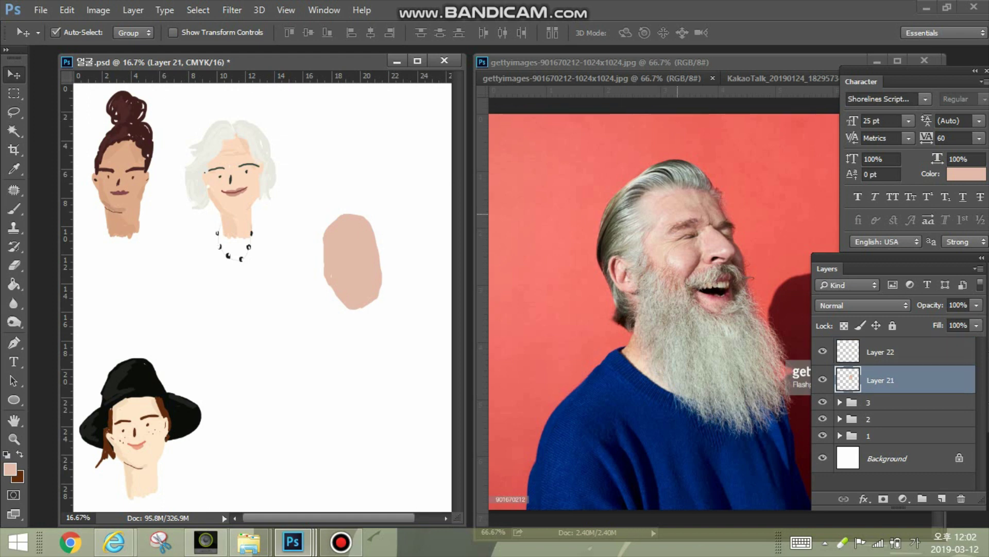
pyautogui.press('b')
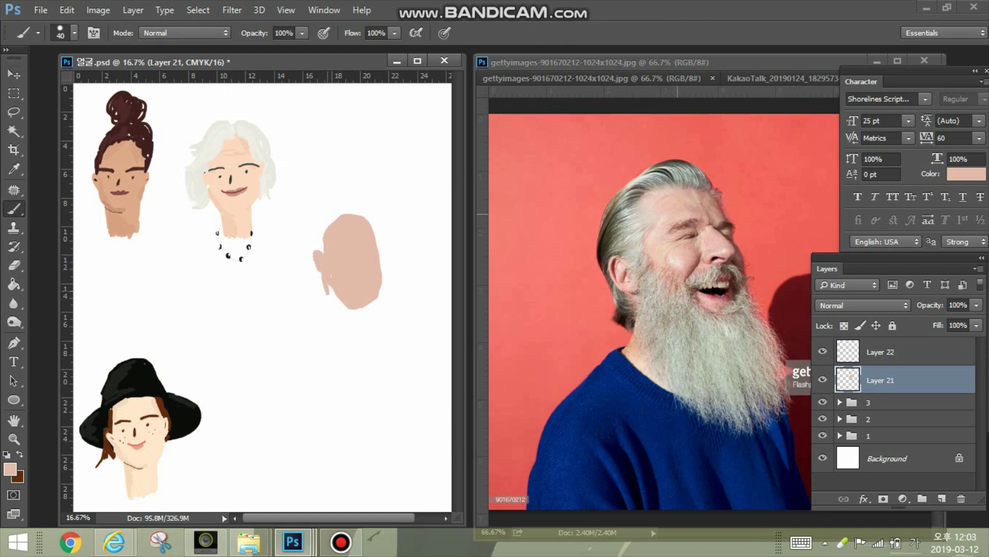
pyautogui.moveTo(329, 298)
pyautogui.mouseDown()
pyautogui.moveTo(322, 333)
pyautogui.moveTo(339, 310)
pyautogui.moveTo(363, 323)
pyautogui.moveTo(330, 331)
pyautogui.mouseUp()
# Select the empty layer above the face and sample the man's grey hair colour from the photo as the foreground colour
pyautogui.click(881, 352)
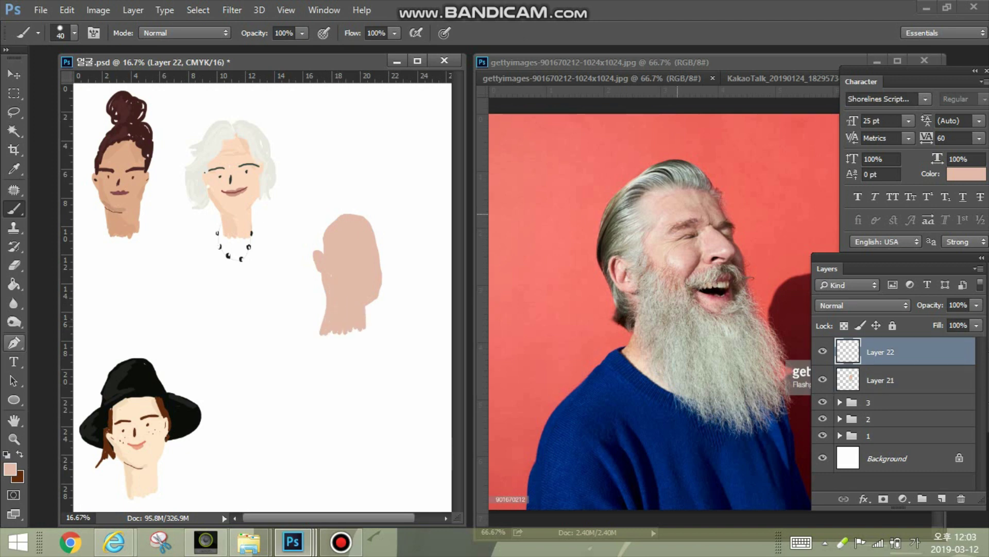
pyautogui.click(11, 469)
pyautogui.click(683, 178)
pyautogui.press('Return')
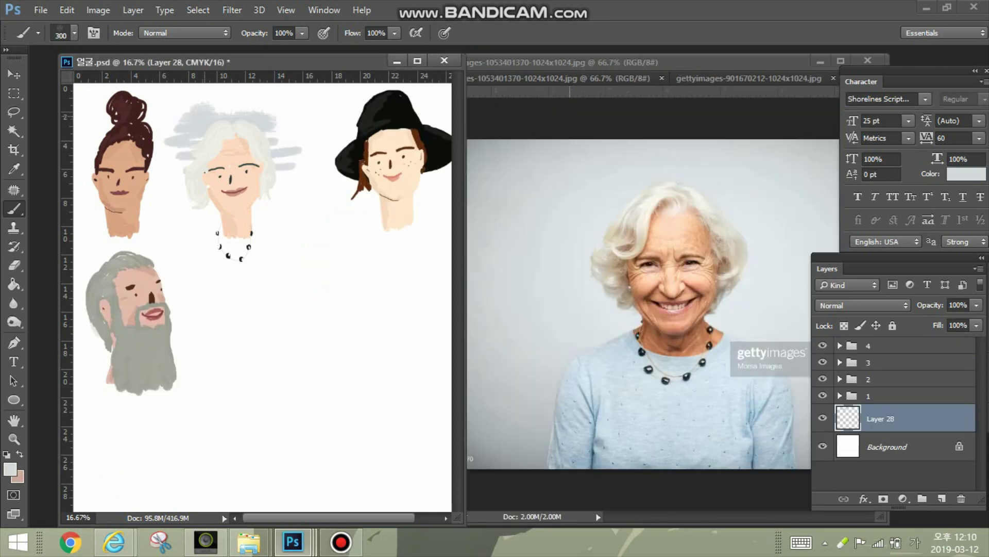
# Paint a light blue-grey backdrop around the white-haired woman on Layer 28 with a 300 px textured brush
pyautogui.moveTo(206, 105)
pyautogui.mouseDown()
pyautogui.moveTo(299, 137)
pyautogui.moveTo(170, 164)
pyautogui.mouseUp()
pyautogui.moveTo(281, 165)
pyautogui.mouseDown()
pyautogui.moveTo(265, 193)
pyautogui.moveTo(286, 209)
pyautogui.moveTo(206, 252)
pyautogui.moveTo(302, 212)
pyautogui.mouseUp()
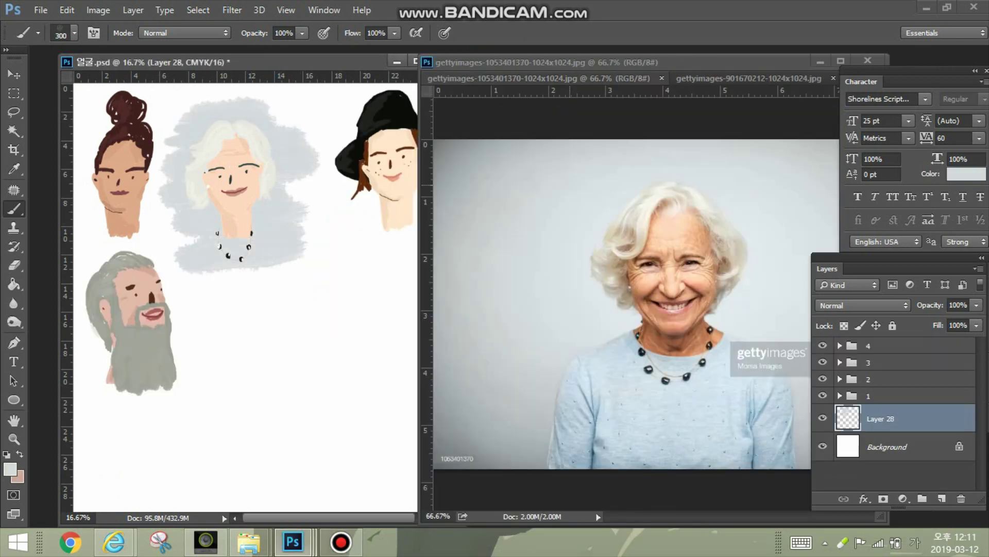
# Paint a coral red backdrop behind the bearded man on a new layer above Layer 28, sampling the colour from his photo's wall
pyautogui.click(732, 79)
pyautogui.click(155, 62)
pyautogui.hotkey('ctrl', 'shift', 'alt', 'n')
pyautogui.click(10, 469)
pyautogui.click(683, 139)
pyautogui.click(581, 275)
pyautogui.moveTo(94, 243)
pyautogui.mouseDown()
pyautogui.moveTo(181, 249)
pyautogui.moveTo(205, 306)
pyautogui.mouseUp()
pyautogui.moveTo(88, 330)
pyautogui.mouseDown()
pyautogui.moveTo(216, 340)
pyautogui.moveTo(227, 371)
pyautogui.moveTo(222, 397)
pyautogui.moveTo(103, 412)
pyautogui.mouseUp()
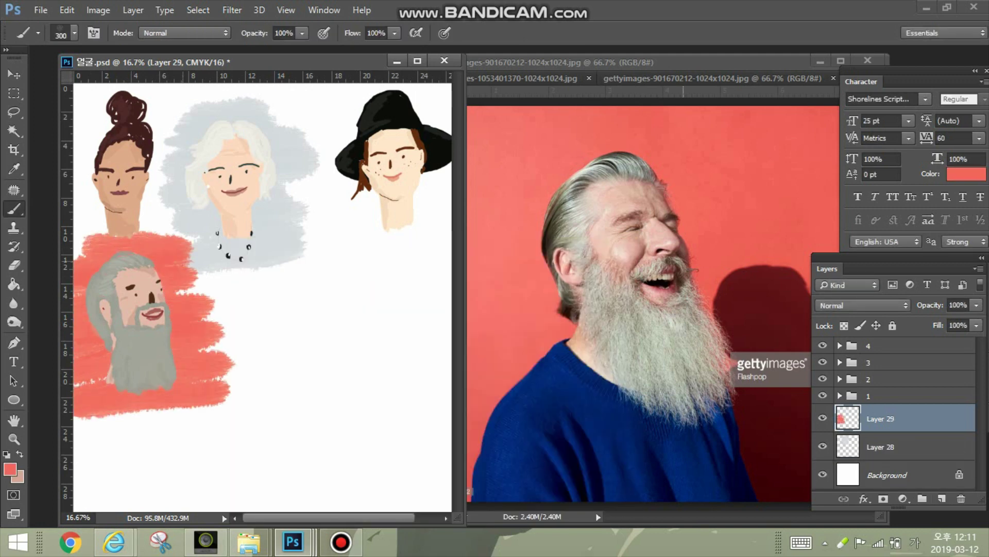
# Rearrange the reference photo window and bring up the photo of the woman in the black hat
pyautogui.press('v')
pyautogui.moveTo(722, 63); pyautogui.dragTo(774, 69)
pyautogui.click(832, 82)
pyautogui.click(706, 100)
pyautogui.click(832, 82)
pyautogui.click(696, 150)
pyautogui.click(498, 81)
# Paint a dark green backdrop behind the hat portrait on a new layer with the textured brush
pyautogui.click(10, 468)
pyautogui.click(448, 390)
pyautogui.click(311, 389)
pyautogui.click(583, 274)
pyautogui.click(289, 62)
pyautogui.click(942, 498)
pyautogui.click(14, 209)
pyautogui.moveTo(335, 97)
pyautogui.mouseDown()
pyautogui.moveTo(410, 114)
pyautogui.moveTo(318, 146)
pyautogui.moveTo(327, 197)
pyautogui.moveTo(350, 224)
pyautogui.moveTo(448, 232)
pyautogui.moveTo(441, 107)
pyautogui.moveTo(320, 165)
pyautogui.moveTo(440, 218)
pyautogui.mouseUp()
# Switch auto-select to Layer and select the hat portrait's 얼굴 layer on the canvas
pyautogui.click(14, 75)
pyautogui.click(393, 144)
pyautogui.click(133, 33)
pyautogui.click(129, 49)
pyautogui.click(397, 206)
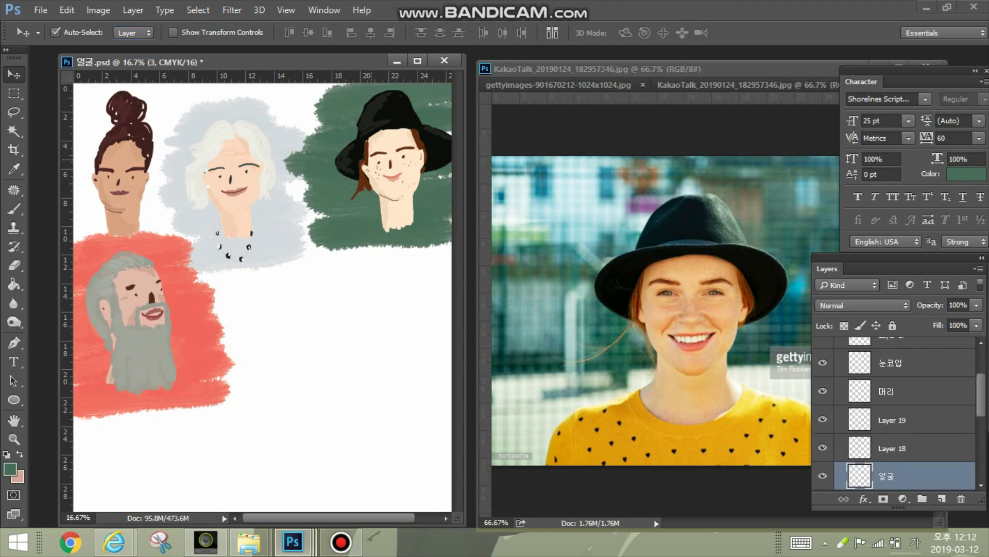
# Set up a 30 px hard round brush in the skin colour sampled from the hat woman's neck
pyautogui.click(14, 209)
pyautogui.click(10, 469)
pyautogui.click(397, 206)
pyautogui.click(581, 274)
pyautogui.click(74, 33)
pyautogui.click(77, 145)
pyautogui.write('30')
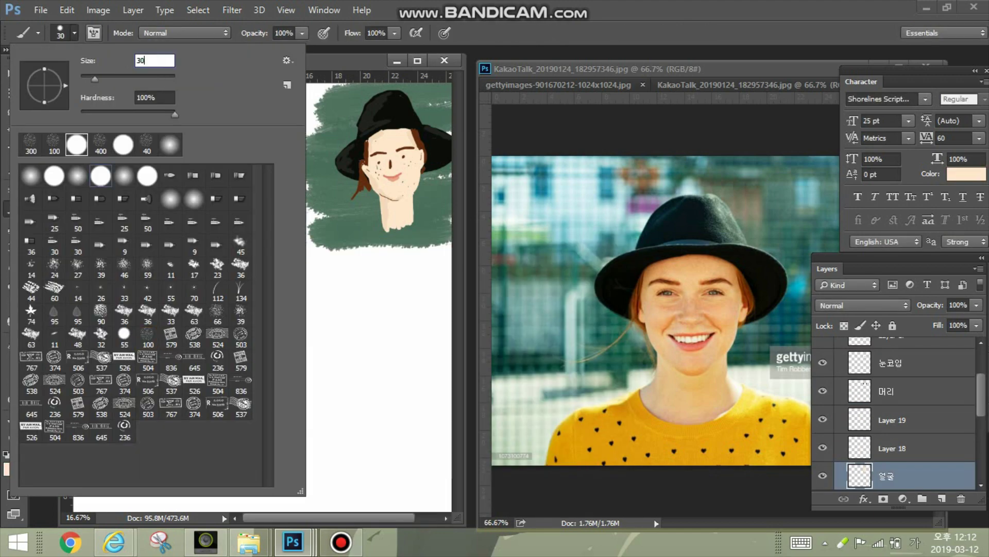
pyautogui.press('Return')
pyautogui.click(14, 74)
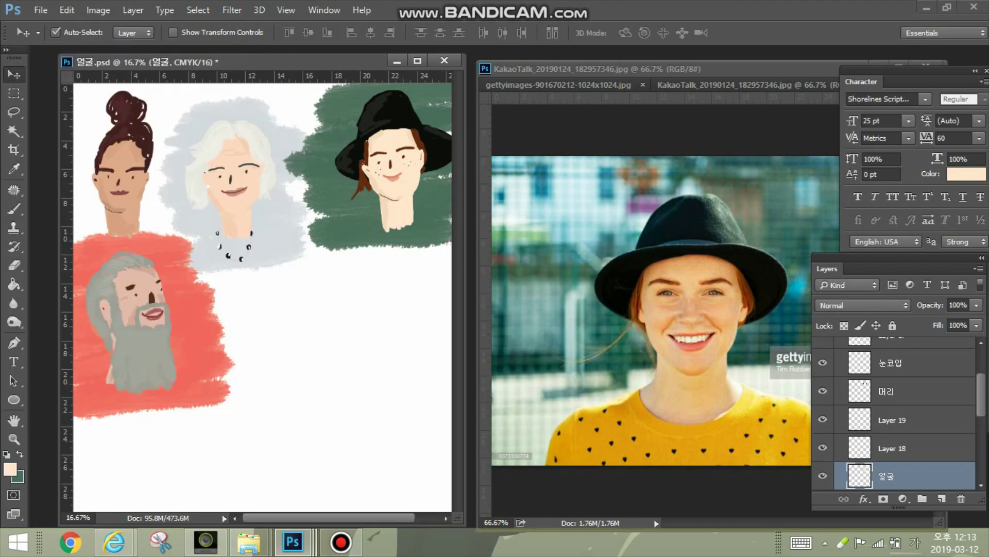
# Bring up the photo of the woman with the hair bun and polka-dot shirt as the reference
pyautogui.click(558, 85)
pyautogui.moveTo(618, 69); pyautogui.dragTo(441, 75)
pyautogui.click(759, 91)
pyautogui.click(804, 102)
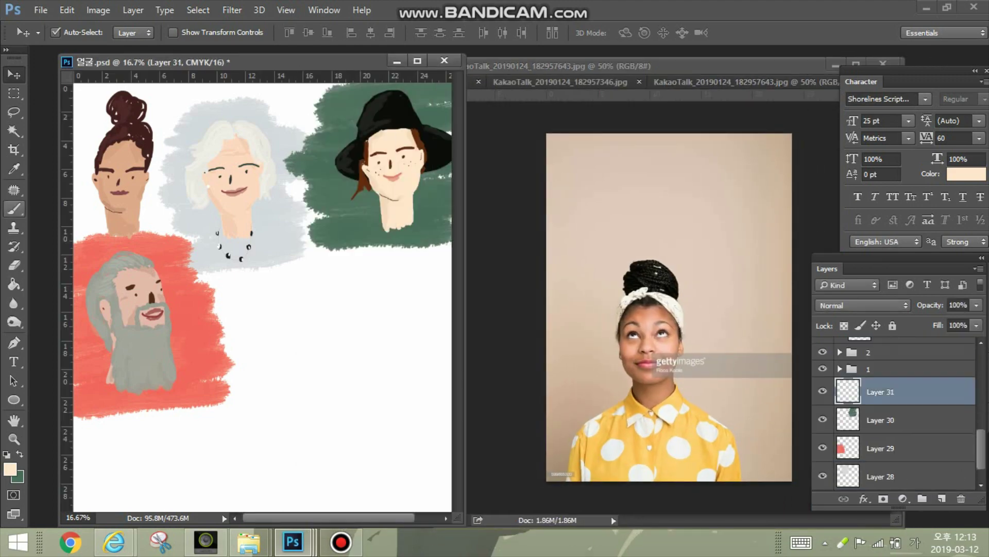
# Paint a beige backdrop behind the bun portrait on Layer 31 with a textured brush, sampling the photo's wall colour
pyautogui.click(14, 208)
pyautogui.click(74, 33)
pyautogui.click(108, 415)
pyautogui.click(10, 469)
pyautogui.click(653, 206)
pyautogui.click(588, 267)
pyautogui.moveTo(164, 93)
pyautogui.mouseDown()
pyautogui.moveTo(207, 118)
pyautogui.moveTo(170, 136)
pyautogui.moveTo(83, 142)
pyautogui.moveTo(170, 166)
pyautogui.moveTo(78, 198)
pyautogui.moveTo(175, 201)
pyautogui.moveTo(93, 217)
pyautogui.moveTo(189, 232)
pyautogui.mouseUp()
pyautogui.moveTo(80, 180); pyautogui.dragTo(182, 151)
pyautogui.click(14, 75)
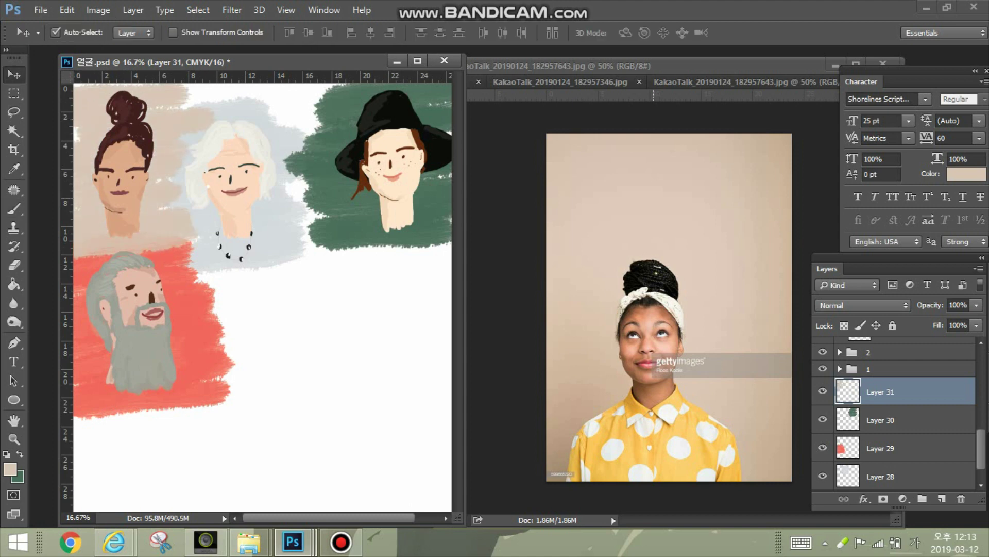
# Switch auto-select to Group and move the white-haired woman's portrait together with its backdrop slightly up and to the right
pyautogui.click(235, 152)
pyautogui.click(134, 33)
pyautogui.click(130, 45)
pyautogui.click(236, 154)
pyautogui.keyDown('shift'); pyautogui.click(253, 109); pyautogui.keyUp('shift')
pyautogui.moveTo(253, 109); pyautogui.dragTo(261, 93)
pyautogui.click(330, 124)
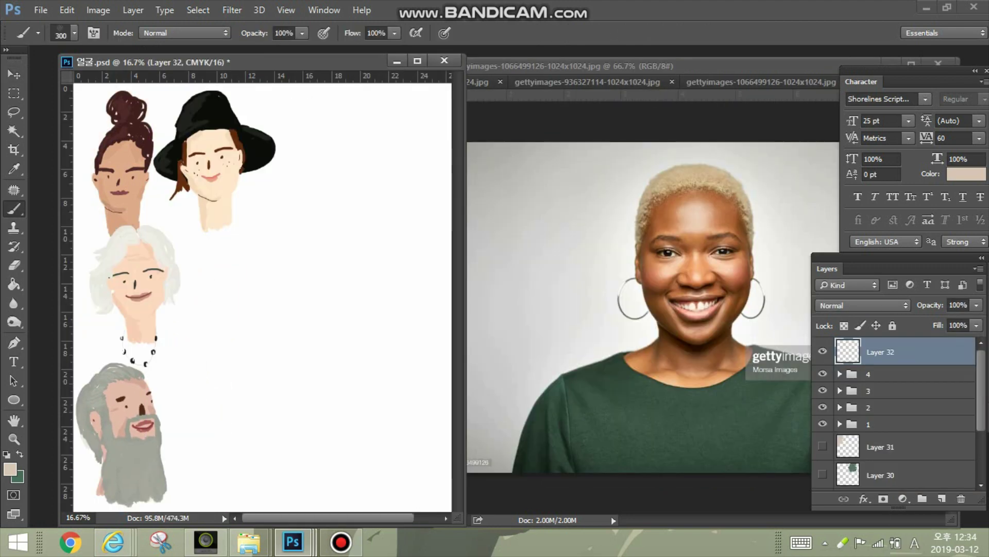
# Paint the short-haired blonde woman's face as a filled shape on Layer 32 with a 40 px brush in brown sampled from her photo
pyautogui.click(10, 469)
pyautogui.click(668, 221)
pyautogui.click(581, 275)
pyautogui.click(74, 33)
pyautogui.click(53, 144)
pyautogui.write('40')
pyautogui.press('Return')
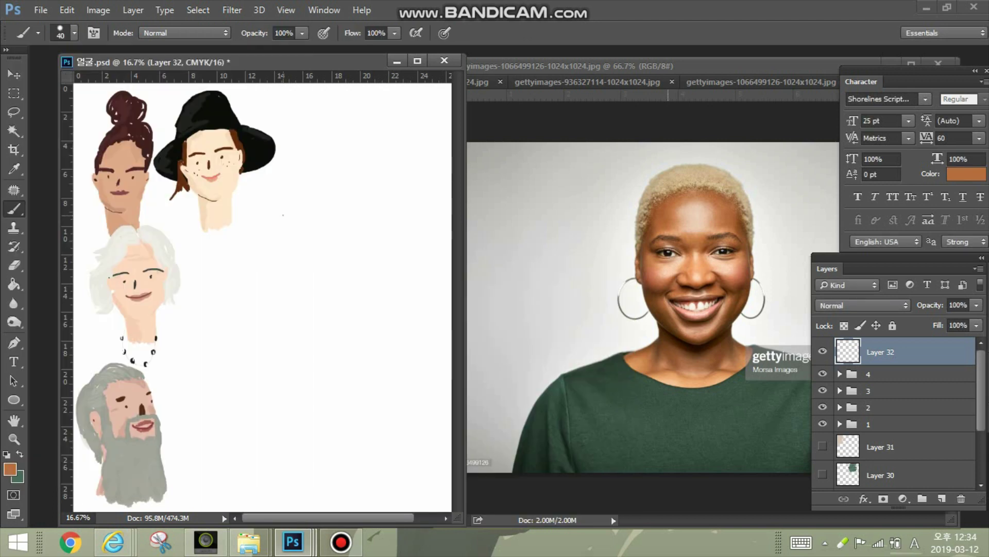
pyautogui.moveTo(300, 289); pyautogui.dragTo(338, 283)
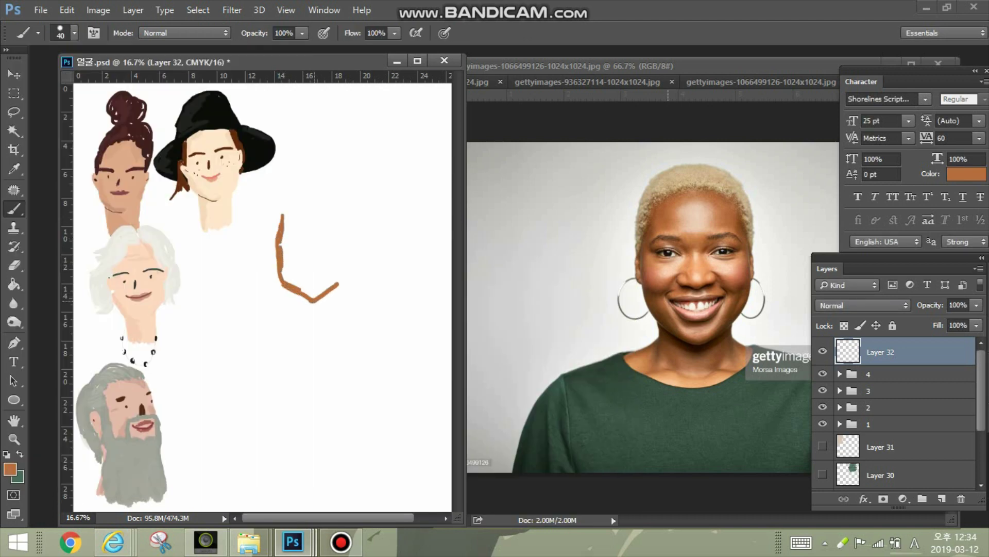
pyautogui.moveTo(338, 227); pyautogui.dragTo(325, 206)
pyautogui.moveTo(303, 223)
pyautogui.mouseDown()
pyautogui.moveTo(294, 284)
pyautogui.moveTo(306, 292)
pyautogui.moveTo(309, 269)
pyautogui.moveTo(323, 285)
pyautogui.moveTo(333, 279)
pyautogui.moveTo(339, 241)
pyautogui.moveTo(320, 278)
pyautogui.mouseUp()
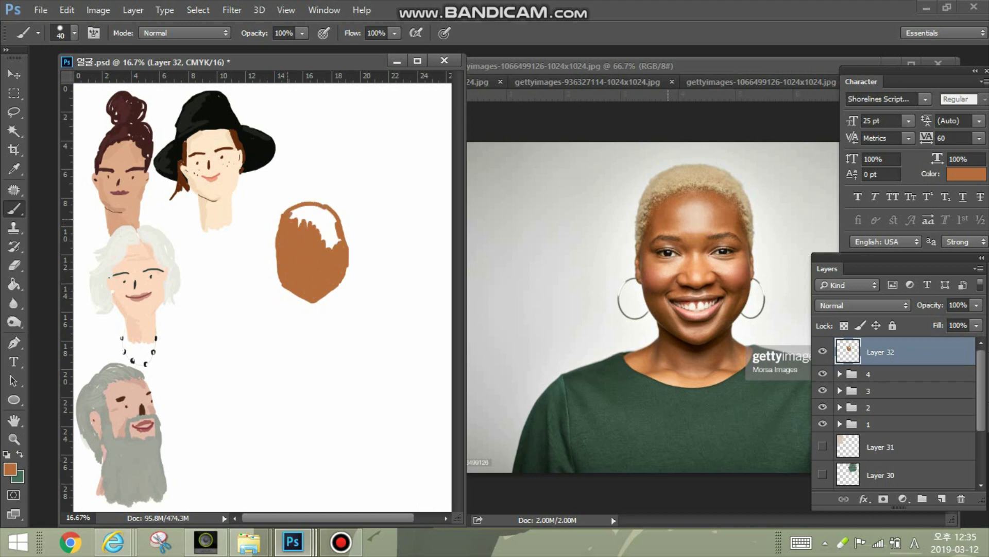
pyautogui.moveTo(335, 242)
pyautogui.mouseDown()
pyautogui.moveTo(315, 212)
pyautogui.moveTo(332, 214)
pyautogui.mouseUp()
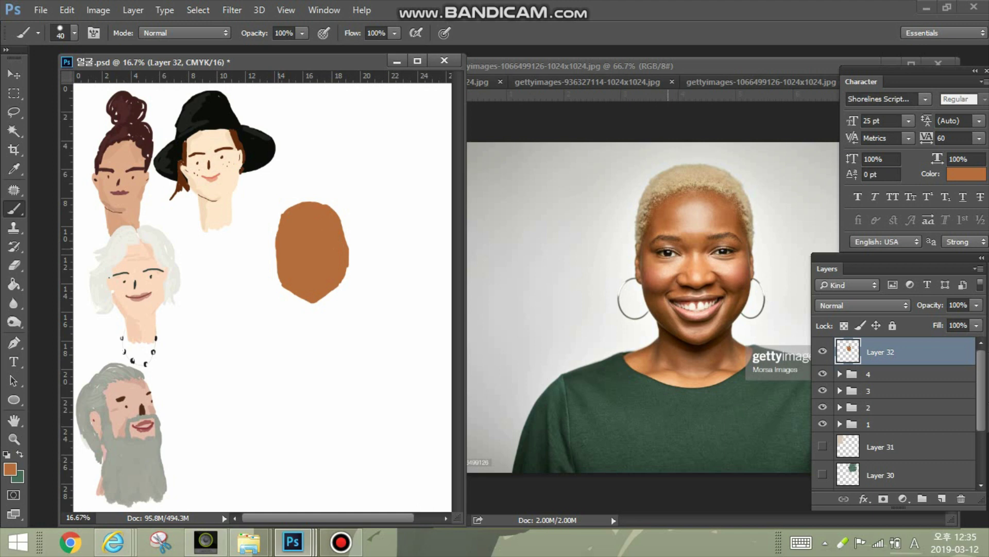
# Rename the new face layer as 얼굴
pyautogui.doubleClick(881, 352)
pyautogui.write('d')
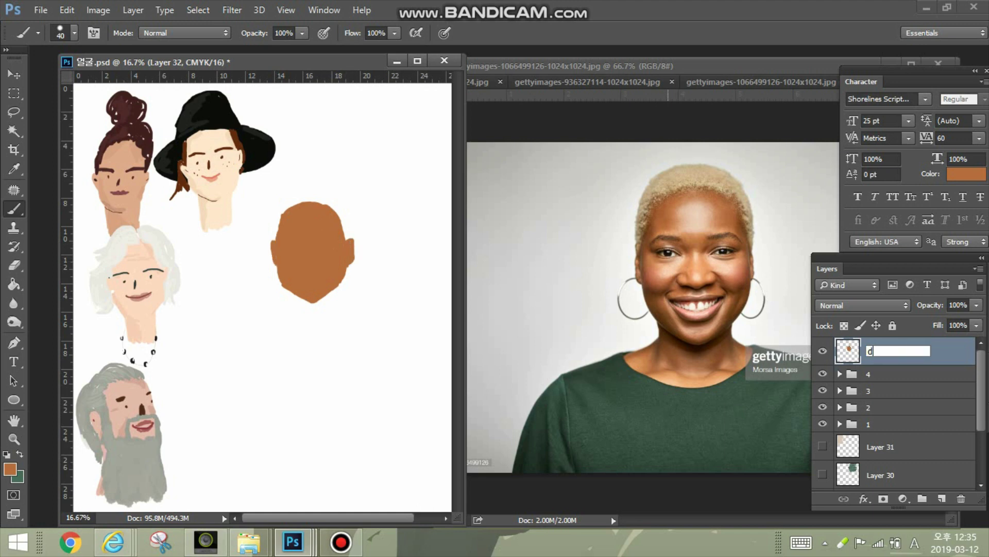
pyautogui.write('얼굴')
pyautogui.press('Return')
# Paint short curly hair around the head on a new layer with a 20 px brush in blonde #d0b691
pyautogui.click(942, 498)
pyautogui.click(9, 469)
pyautogui.click(683, 180)
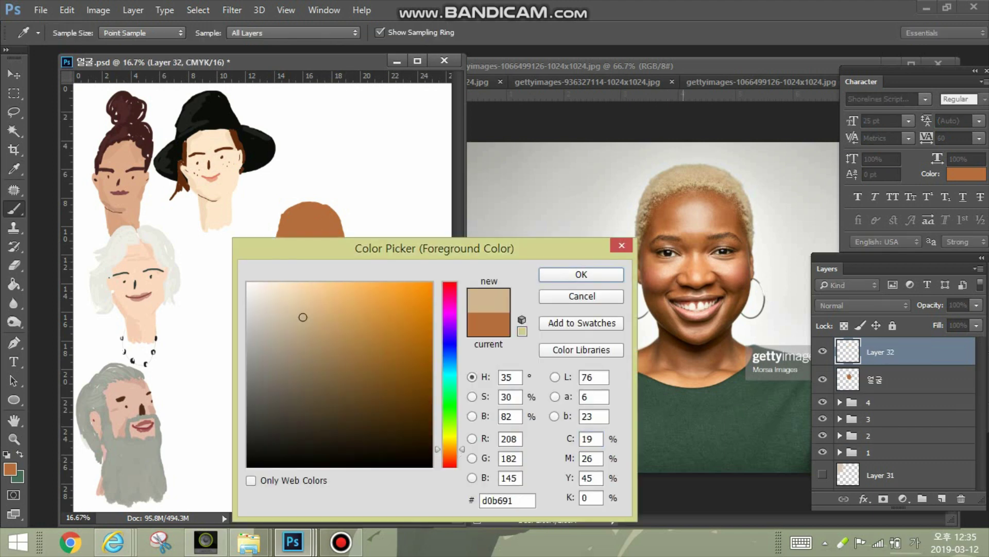
pyautogui.press('Return')
pyautogui.click(74, 33)
pyautogui.write('20')
pyautogui.press('Return')
pyautogui.moveTo(276, 229); pyautogui.dragTo(307, 201)
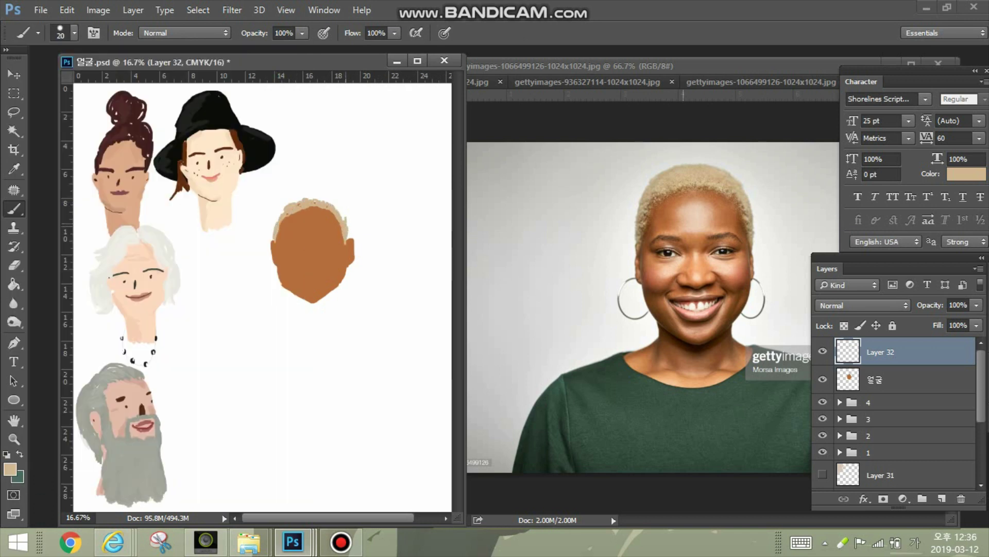
pyautogui.moveTo(302, 203)
pyautogui.mouseDown()
pyautogui.moveTo(281, 209)
pyautogui.moveTo(274, 246)
pyautogui.mouseUp()
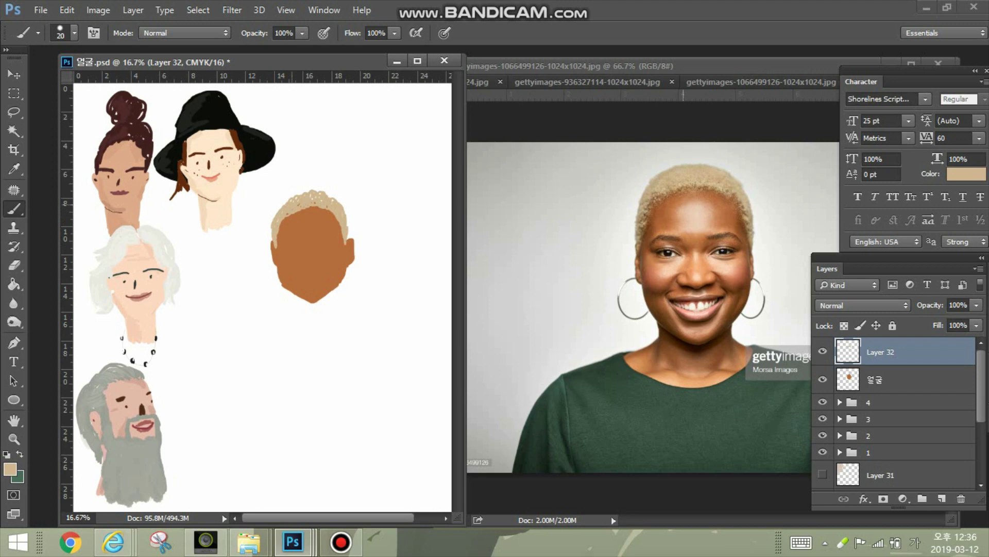
# Add a new layer above the hair and name it 눈코입
pyautogui.click(942, 498)
pyautogui.doubleClick(880, 352)
pyautogui.write('ㄴㅜㄴㅋㅗㅇㅣㅂ')
pyautogui.press('Return')
# Paint the eyes and nose in dark brown sampled from the photo, and add a new layer for the eyebrows
pyautogui.click(10, 469)
pyautogui.click(674, 239)
pyautogui.click(581, 274)
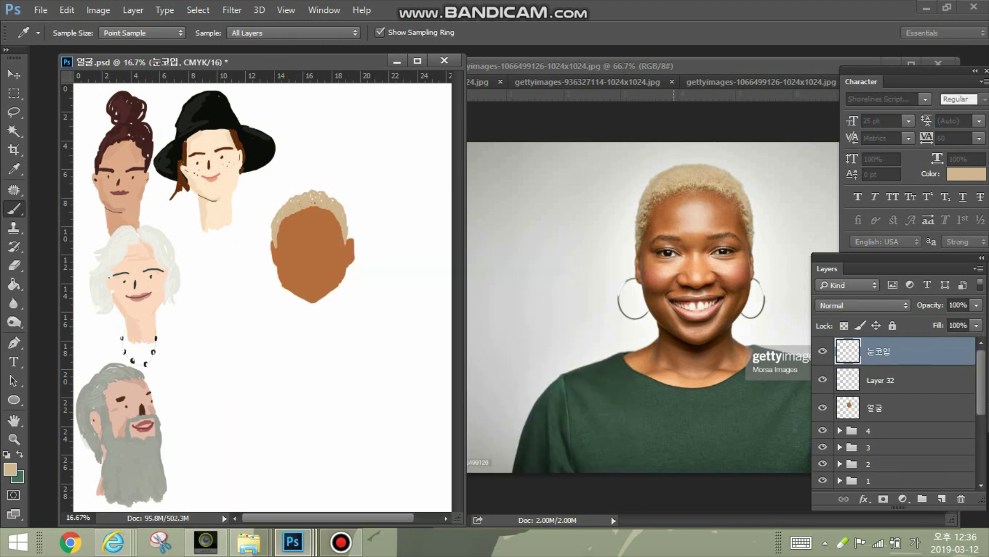
pyautogui.click(329, 244)
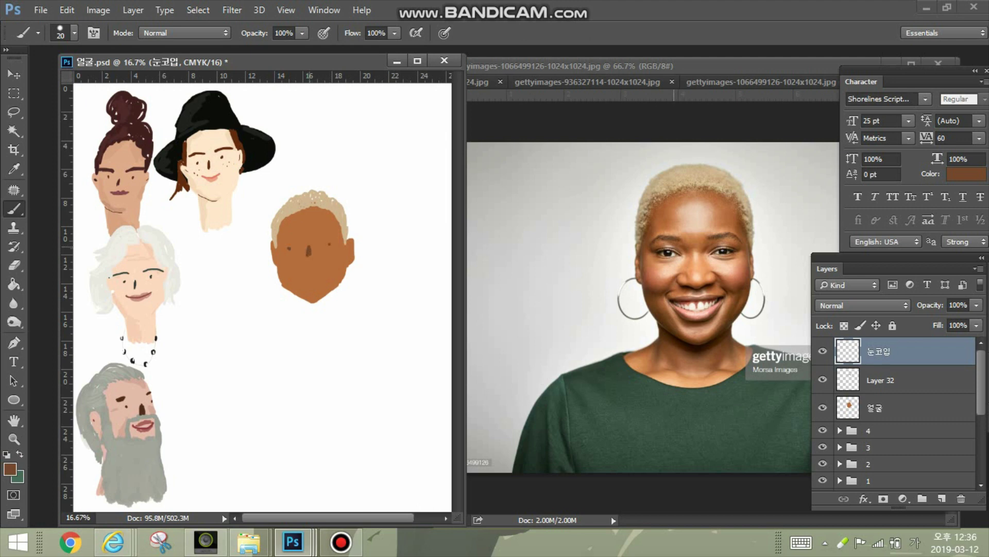
pyautogui.hotkey('ctrl', 'shift', 'alt', 'n')
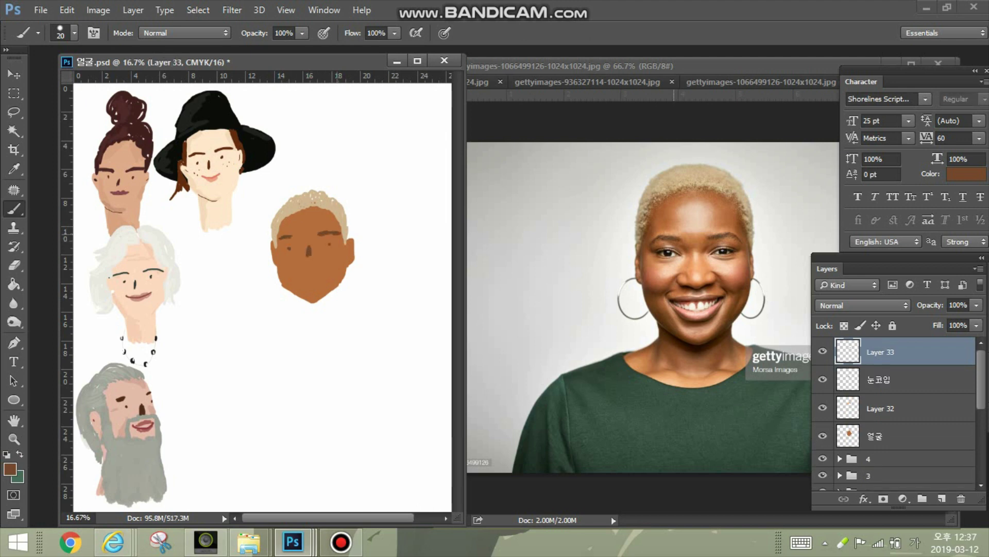
# Paint a smiling mouth in pink sampled from the photo's lips and add a new layer directly above 눈코입
pyautogui.click(897, 380)
pyautogui.click(9, 469)
pyautogui.click(691, 316)
pyautogui.click(581, 275)
pyautogui.moveTo(300, 271); pyautogui.dragTo(326, 268)
pyautogui.hotkey('ctrl', 'shift', 'alt', 'n')
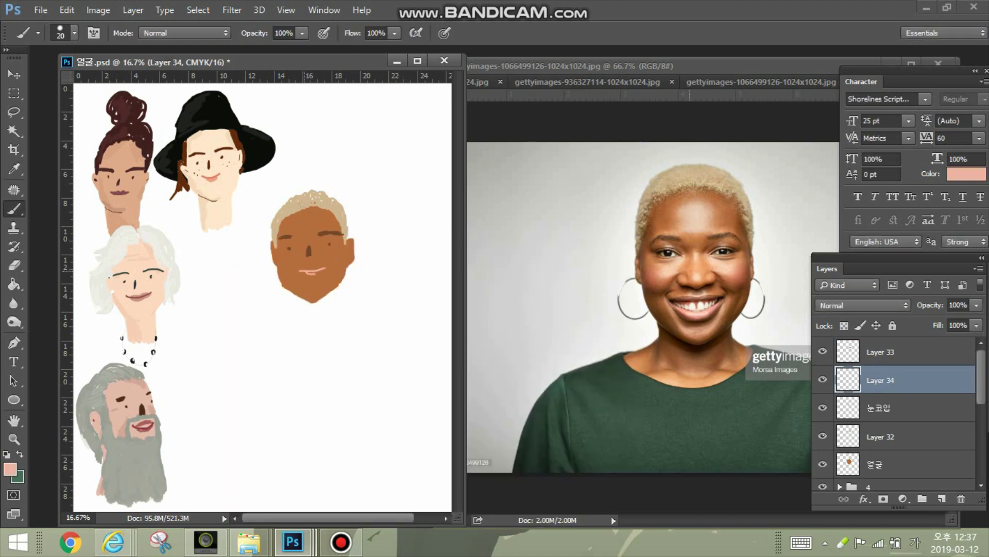
pyautogui.click(977, 305)
pyautogui.click(977, 305)
# Paint the neck on the 얼굴 layer with a 40 px brush in the brown sampled from the painted face
pyautogui.click(896, 465)
pyautogui.click(10, 469)
pyautogui.click(313, 224)
pyautogui.click(581, 275)
pyautogui.click(74, 33)
pyautogui.write('40')
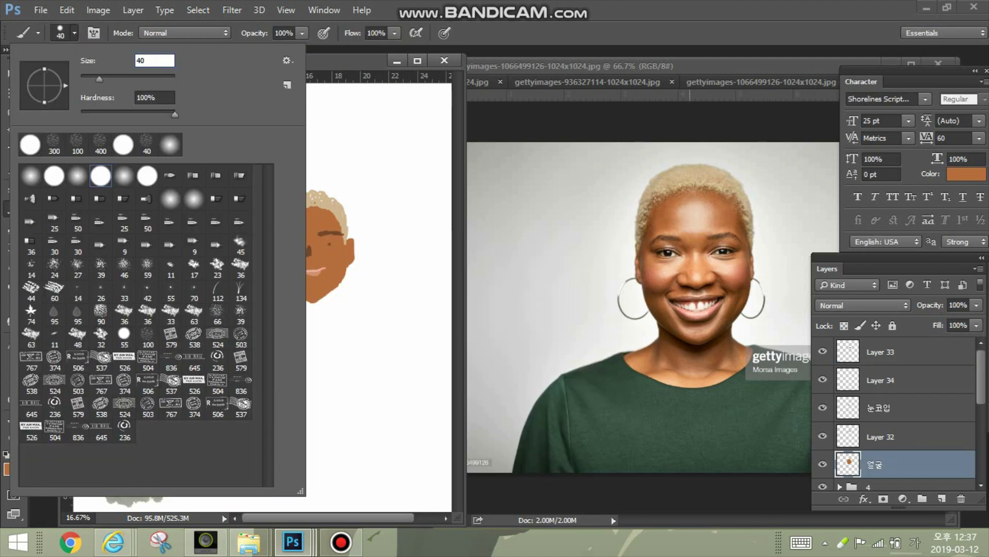
pyautogui.press('Return')
pyautogui.moveTo(327, 309)
pyautogui.mouseDown()
pyautogui.moveTo(298, 322)
pyautogui.moveTo(334, 320)
pyautogui.mouseUp()
# Paint slightly darker brown shading on the neck and the side of the face on a new layer above 얼굴
pyautogui.click(942, 499)
pyautogui.click(10, 469)
pyautogui.click(375, 344)
pyautogui.click(581, 274)
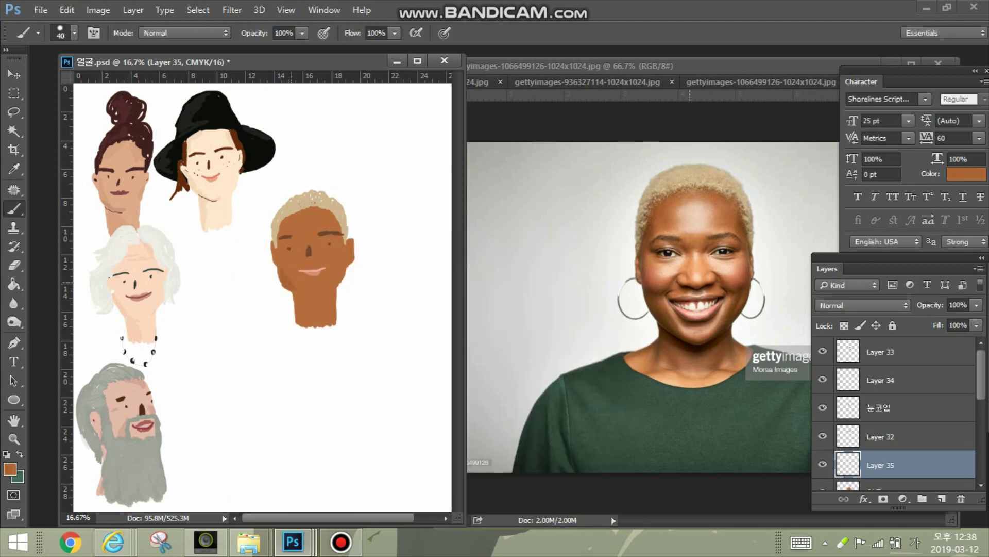
pyautogui.moveTo(299, 297); pyautogui.dragTo(308, 318)
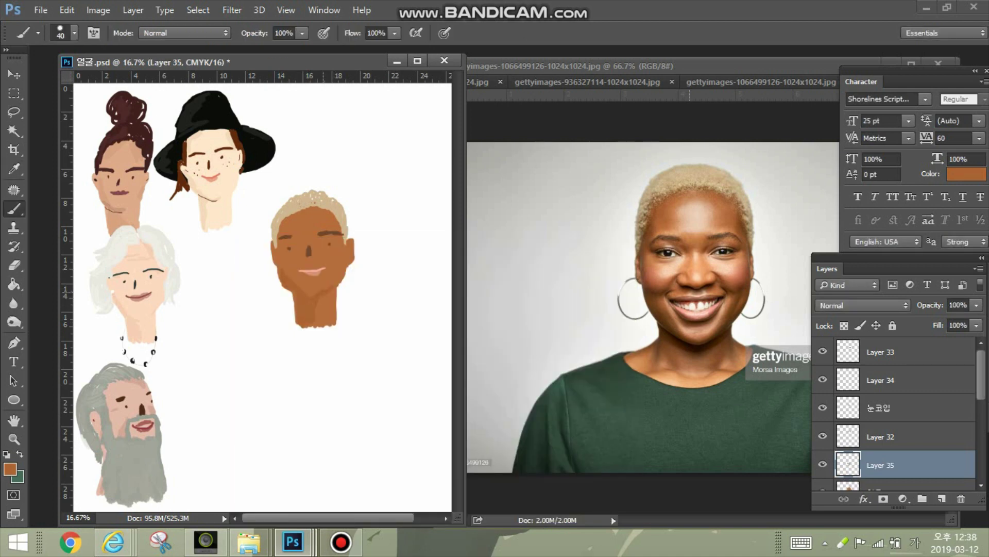
pyautogui.moveTo(281, 235); pyautogui.dragTo(288, 223)
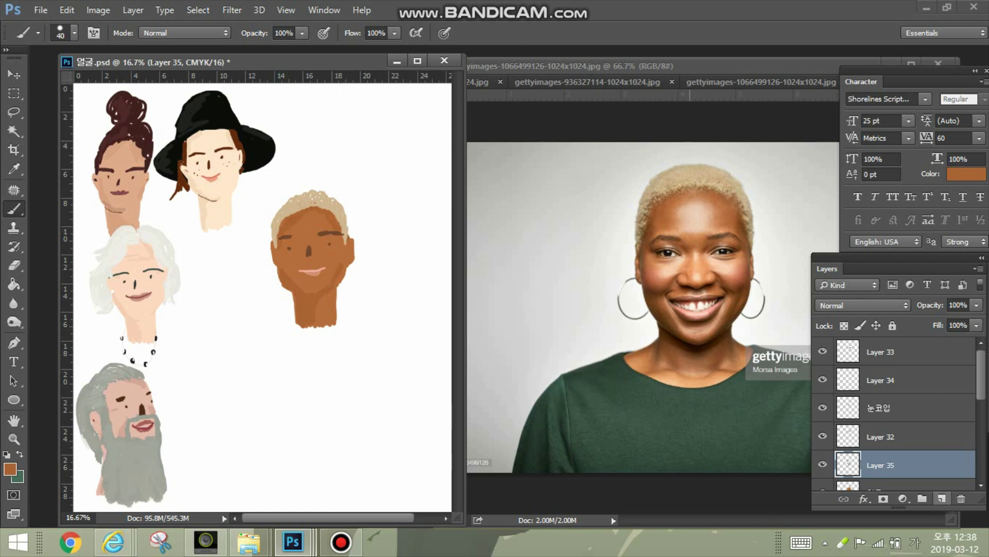
# Add a layer named 귀걸이 and paint two thin hoop earrings with a 10 px brush in dark grey sampled from the photo's earring
pyautogui.click(942, 497)
pyautogui.doubleClick(881, 465)
pyautogui.write('귀걸이')
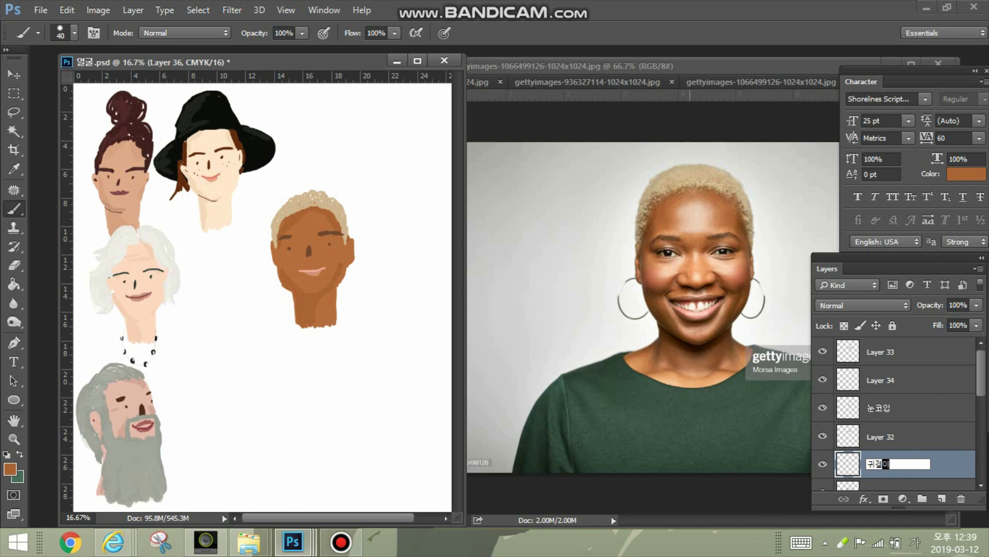
pyautogui.press('Return')
pyautogui.click(10, 469)
pyautogui.click(764, 299)
pyautogui.click(581, 274)
pyautogui.click(74, 33)
pyautogui.write('10')
pyautogui.press('Return')
pyautogui.moveTo(273, 258); pyautogui.dragTo(273, 284)
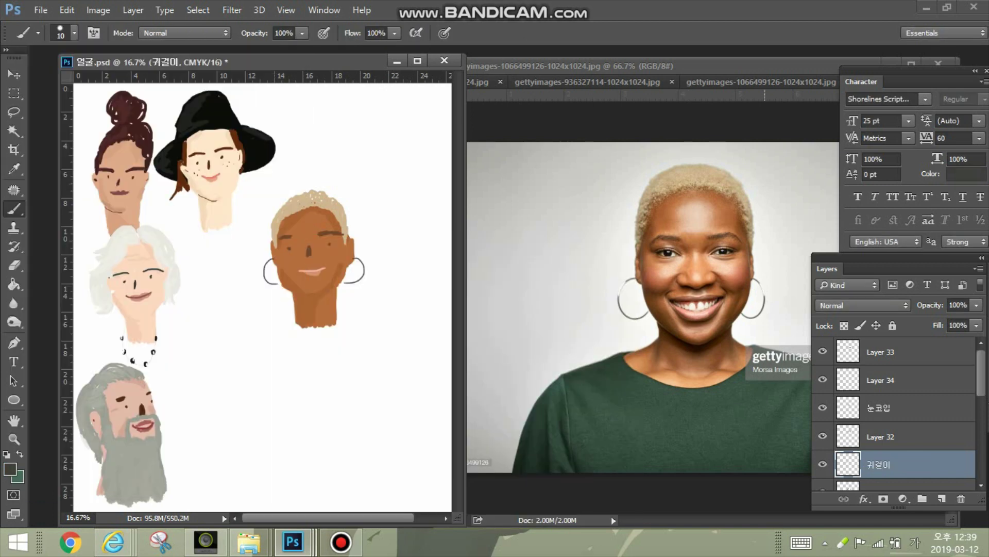
pyautogui.press('v')
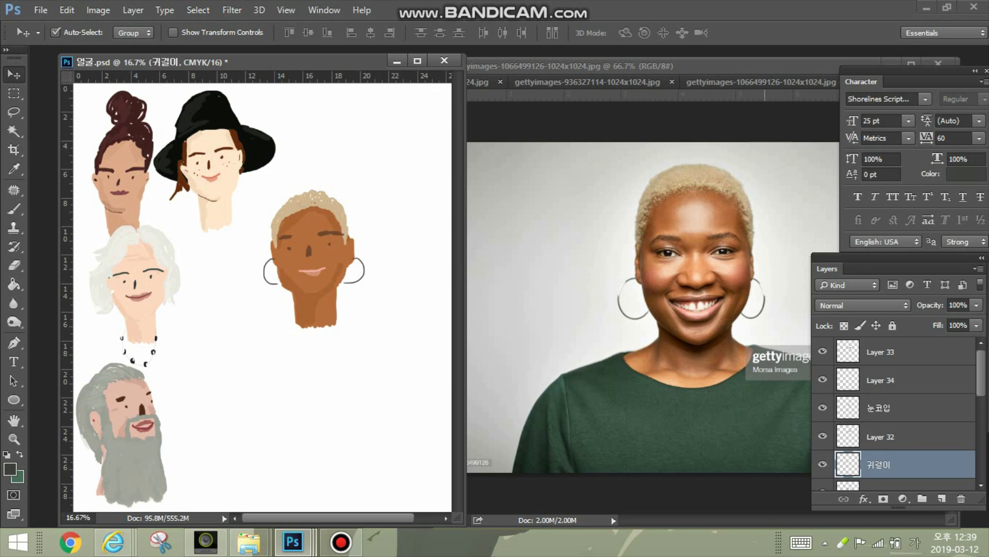
# Draw a thin dark jawline under the blonde woman's chin on a new layer above 귀걸이
pyautogui.hotkey('ctrl', 'shift', 'alt', 'n')
pyautogui.press('b')
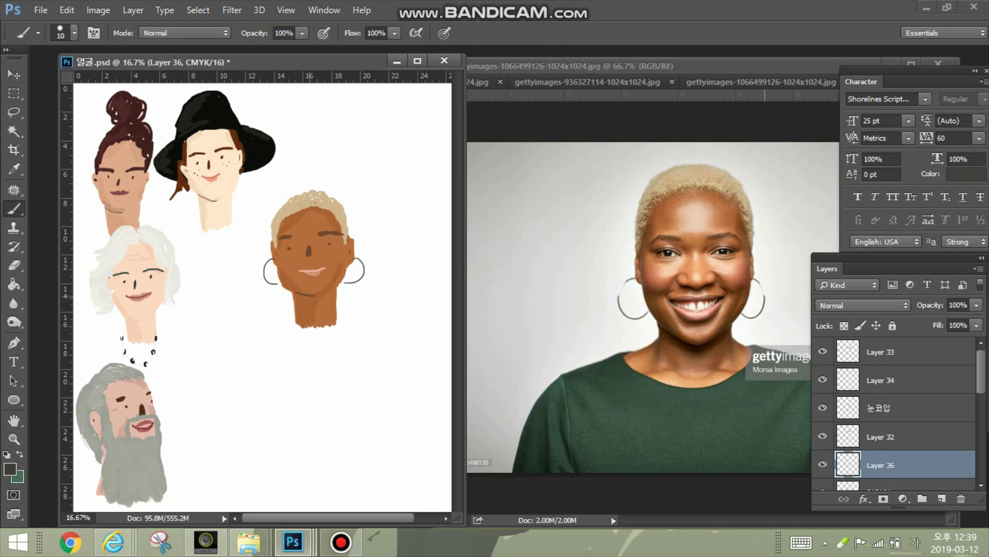
pyautogui.moveTo(290, 291); pyautogui.dragTo(320, 294)
pyautogui.press('v')
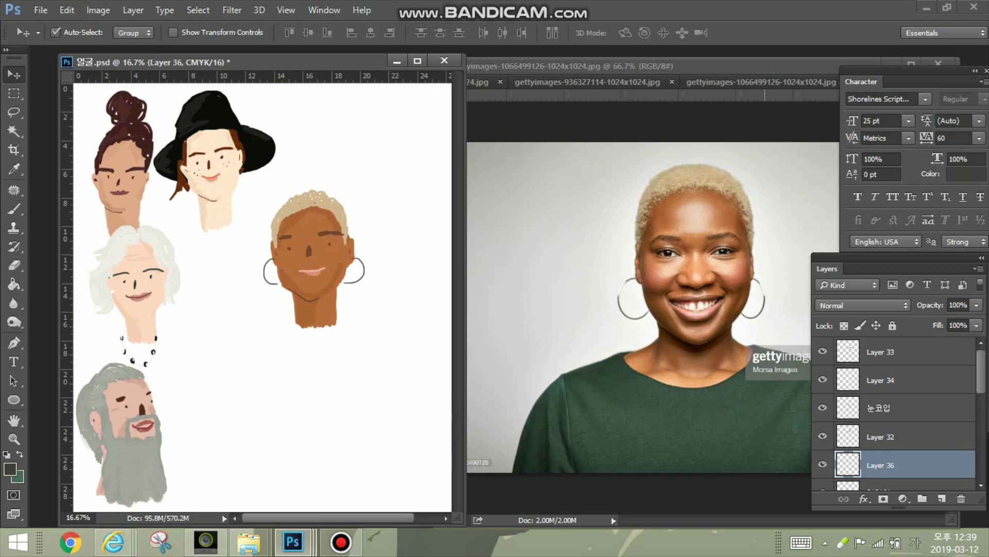
# Group all layers of the blonde woman's portrait and name the group 5
pyautogui.click(880, 352)
pyautogui.scroll(-5, 894, 412)
pyautogui.keyDown('shift'); pyautogui.click(881, 411); pyautogui.keyUp('shift')
pyautogui.hotkey('ctrl', 'g')
pyautogui.doubleClick(878, 346)
pyautogui.write('5')
pyautogui.press('Return')
# Move the blonde woman's portrait down beside the bearded man and close her reference photo
pyautogui.click(341, 542)
pyautogui.click(340, 542)
pyautogui.moveTo(232, 63); pyautogui.dragTo(229, 65)
pyautogui.moveTo(299, 226); pyautogui.dragTo(206, 352)
pyautogui.click(618, 66)
pyautogui.hotkey('ctrl', 'w')
pyautogui.moveTo(722, 66); pyautogui.dragTo(747, 64)
pyautogui.click(257, 64)
# Paint the boy's face, ears and neck on a new layer with a 40 px brush in the skin tone #e5c8b8 sampled from the photo
pyautogui.hotkey('ctrl', 'shift', 'alt', 'n')
pyautogui.click(9, 469)
pyautogui.click(590, 232)
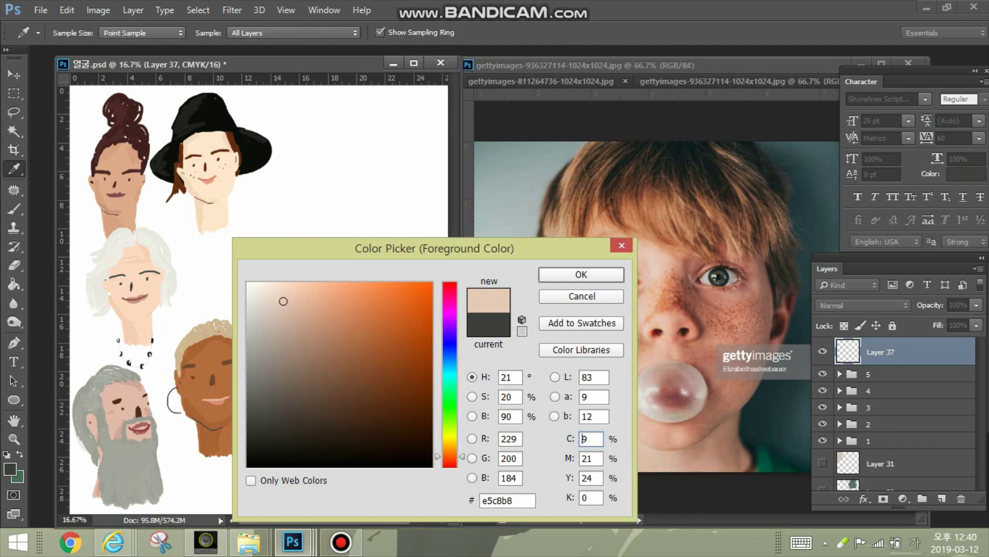
pyautogui.press('Return')
pyautogui.press('b')
pyautogui.click(75, 33)
pyautogui.write('40')
pyautogui.press('Return')
pyautogui.moveTo(274, 222); pyautogui.dragTo(274, 242)
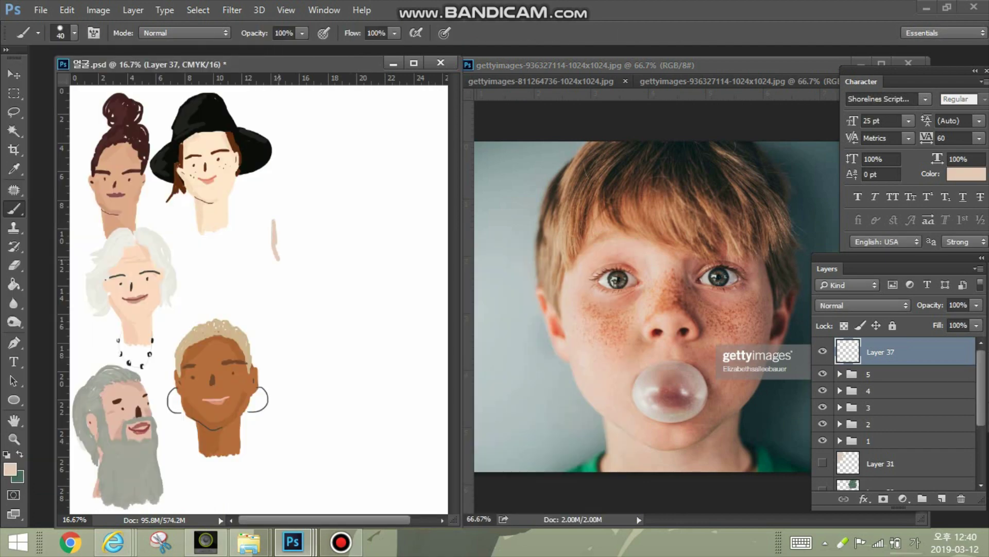
pyautogui.moveTo(348, 269); pyautogui.dragTo(339, 196)
pyautogui.moveTo(287, 194)
pyautogui.mouseDown()
pyautogui.moveTo(278, 232)
pyautogui.moveTo(302, 278)
pyautogui.moveTo(300, 232)
pyautogui.moveTo(336, 206)
pyautogui.moveTo(345, 265)
pyautogui.moveTo(322, 281)
pyautogui.moveTo(311, 273)
pyautogui.mouseUp()
pyautogui.moveTo(287, 206); pyautogui.dragTo(337, 195)
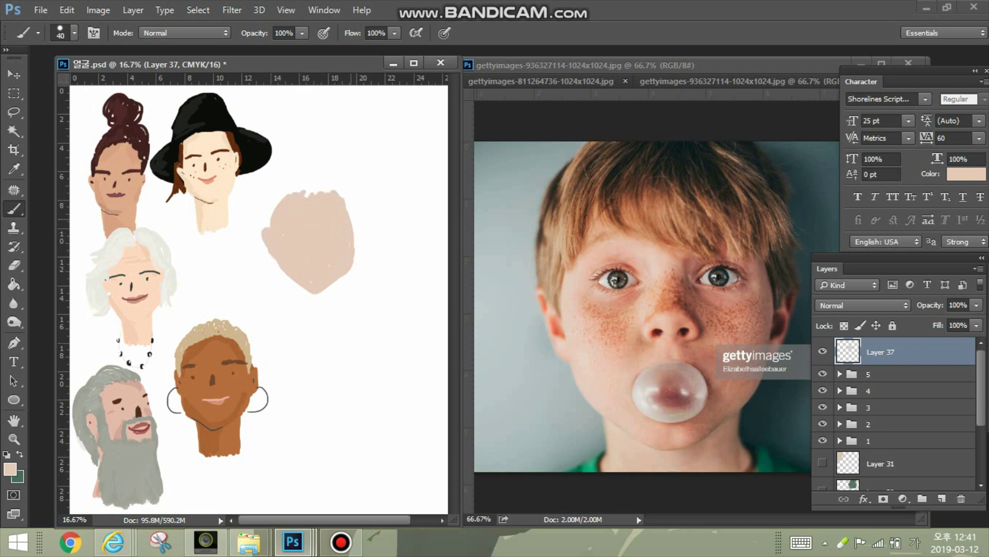
pyautogui.moveTo(292, 276); pyautogui.dragTo(315, 316)
pyautogui.moveTo(338, 279)
pyautogui.mouseDown()
pyautogui.moveTo(336, 316)
pyautogui.moveTo(304, 323)
pyautogui.mouseUp()
# Paint the boy's fringed hair on a new layer with a 30 px brush in dark brown
pyautogui.click(942, 498)
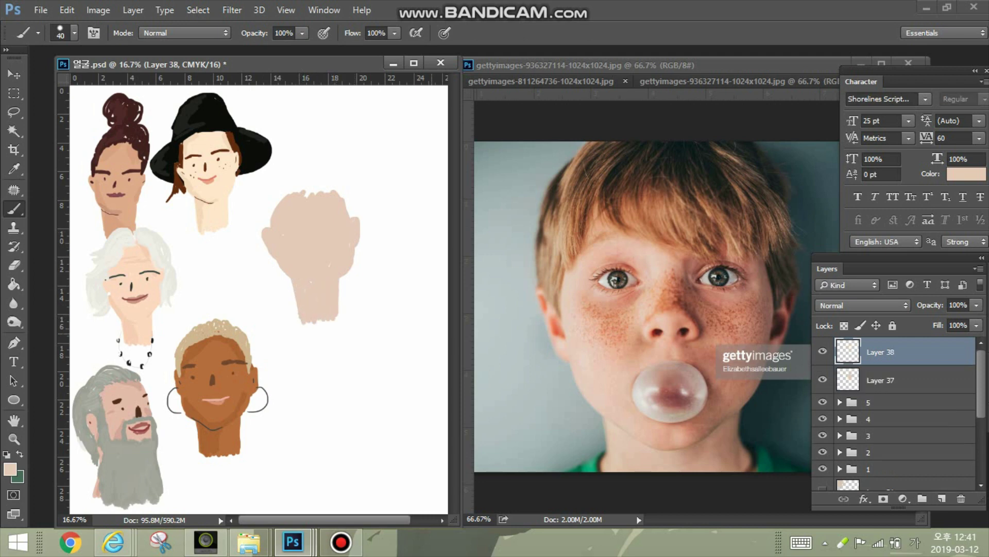
pyautogui.click(9, 469)
pyautogui.click(314, 411)
pyautogui.write('30')
pyautogui.press('Return')
pyautogui.moveTo(308, 172)
pyautogui.mouseDown()
pyautogui.moveTo(308, 217)
pyautogui.moveTo(340, 206)
pyautogui.moveTo(356, 223)
pyautogui.moveTo(345, 185)
pyautogui.moveTo(320, 169)
pyautogui.moveTo(345, 186)
pyautogui.moveTo(305, 175)
pyautogui.moveTo(278, 192)
pyautogui.moveTo(266, 236)
pyautogui.moveTo(267, 206)
pyautogui.moveTo(281, 206)
pyautogui.moveTo(264, 214)
pyautogui.moveTo(274, 227)
pyautogui.moveTo(280, 220)
pyautogui.mouseUp()
pyautogui.moveTo(303, 205); pyautogui.dragTo(296, 219)
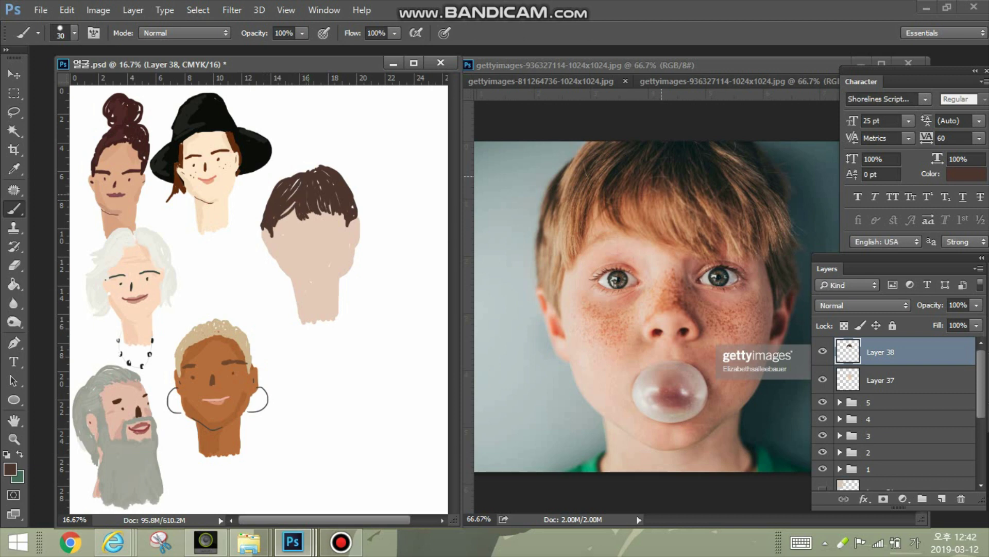
pyautogui.moveTo(284, 179); pyautogui.dragTo(319, 165)
# Scale the boy's face and hair layers down together and add a new layer above the hair
pyautogui.keyDown('ctrl'); pyautogui.click(881, 380); pyautogui.keyUp('ctrl')
pyautogui.hotkey('ctrl', 't')
pyautogui.keyDown('ctrl'); pyautogui.moveTo(359, 165); pyautogui.dragTo(336, 202); pyautogui.keyUp('ctrl')
pyautogui.hotkey('ctrl', 'z')
pyautogui.press('Return')
pyautogui.click(880, 352)
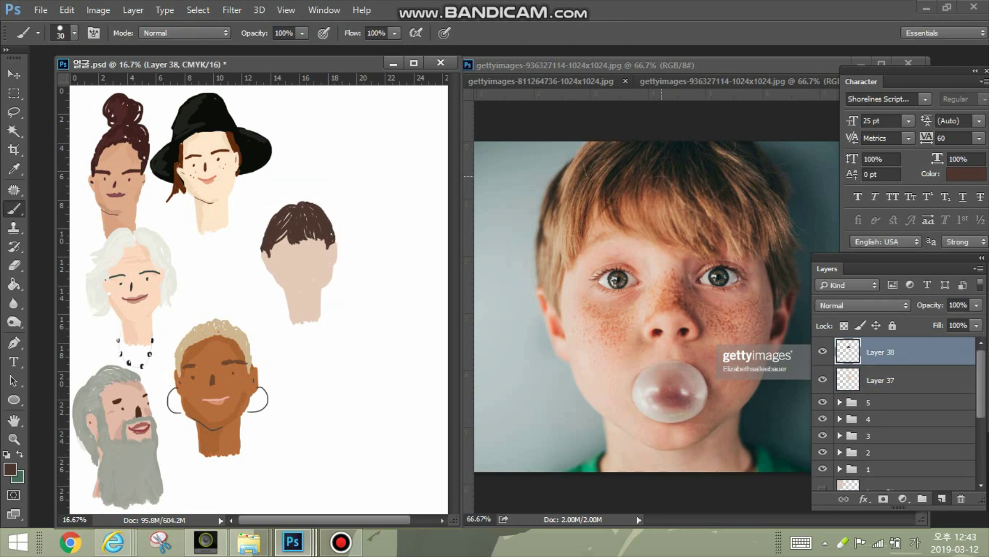
pyautogui.click(942, 498)
pyautogui.click(9, 469)
pyautogui.moveTo(314, 411); pyautogui.dragTo(311, 396)
pyautogui.press('Return')
pyautogui.moveTo(279, 226); pyautogui.dragTo(265, 242)
pyautogui.hotkey('ctrl', 'alt', 'z')
pyautogui.hotkey('ctrl', 'alt', 'z')
pyautogui.hotkey('ctrl', 'alt', 'z')
# Paint orange-brown highlight strands in the fringe with a colour sampled from the photo's hair and lower the layer's opacity to 53%
pyautogui.click(10, 469)
pyautogui.click(654, 205)
pyautogui.press('Return')
pyautogui.moveTo(295, 227)
pyautogui.mouseDown()
pyautogui.moveTo(304, 241)
pyautogui.moveTo(324, 242)
pyautogui.mouseUp()
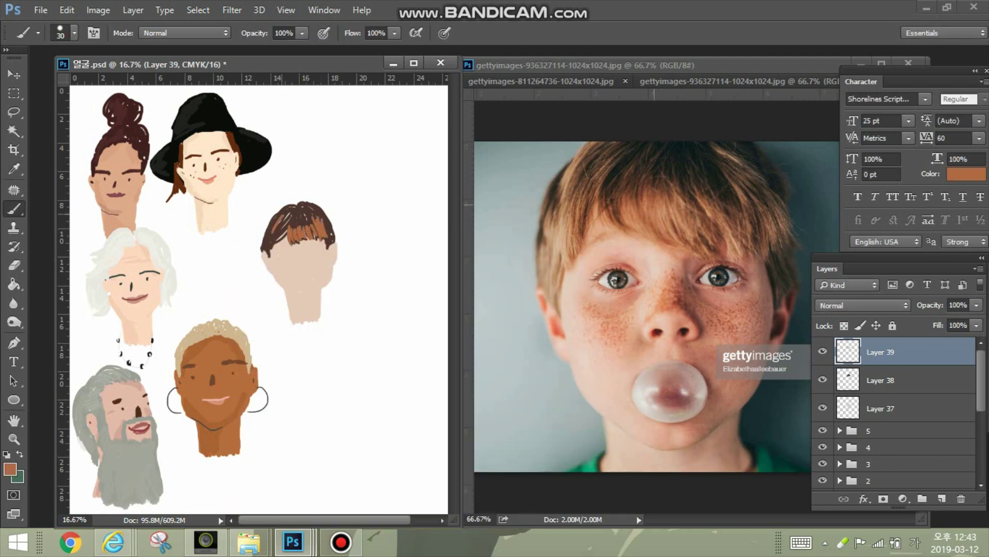
pyautogui.click(977, 305)
pyautogui.moveTo(977, 321); pyautogui.dragTo(942, 321)
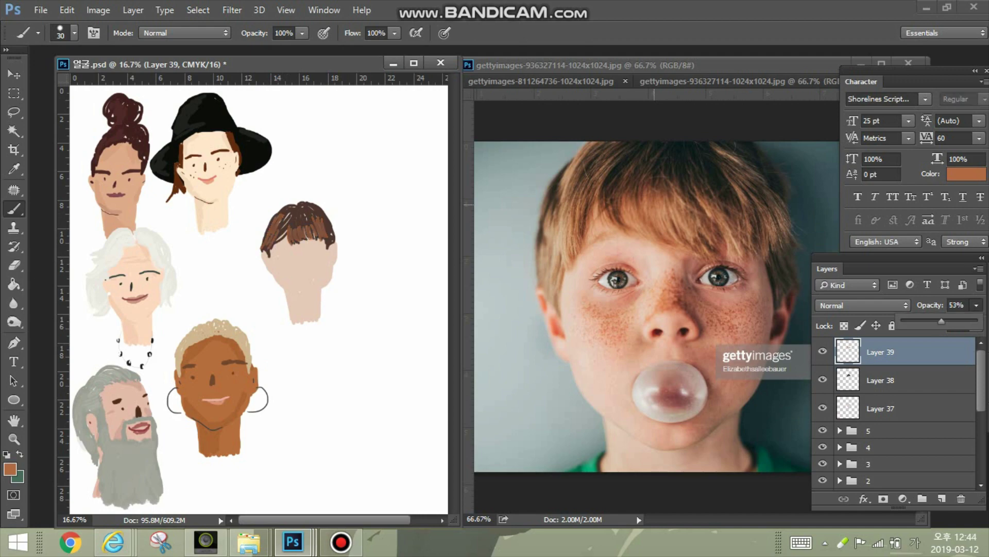
# Paint the boy's dot eyes on a new layer with a 20 px brush in the dark brown of his hair
pyautogui.click(942, 498)
pyautogui.click(10, 469)
pyautogui.click(316, 212)
pyautogui.press('Return')
pyautogui.click(74, 33)
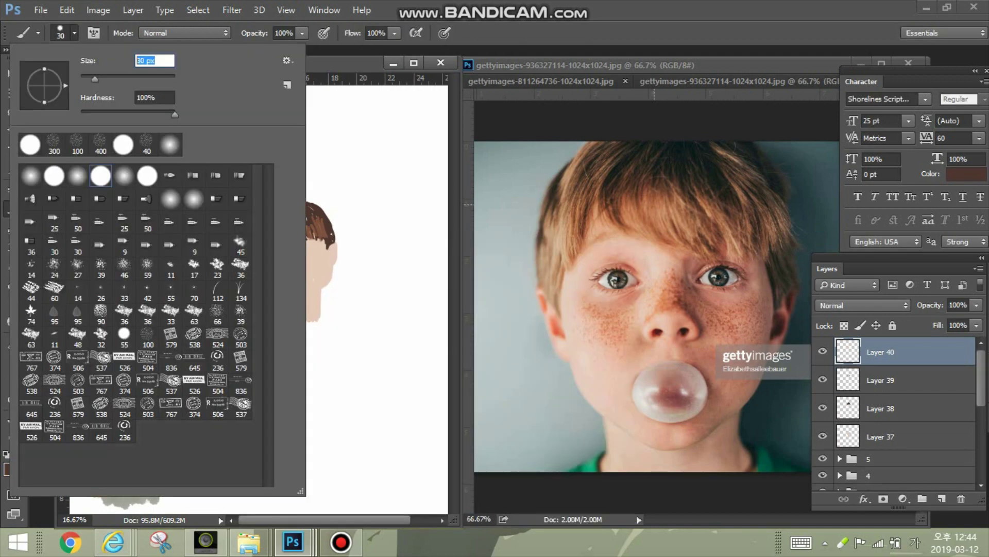
pyautogui.write('20')
pyautogui.press('Return')
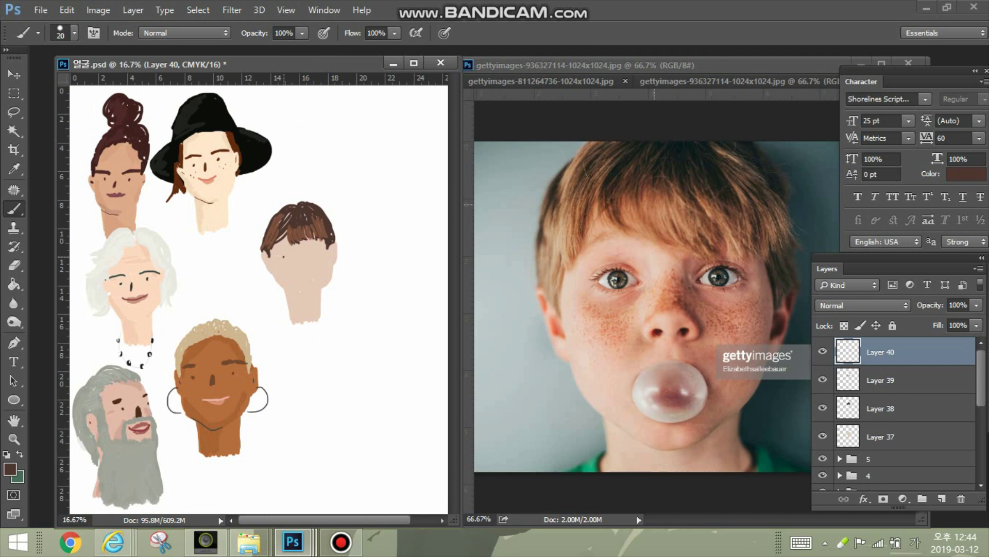
# Paint the boy's nose and a small mouth, sampling a reddish tone from the photo's bubble
pyautogui.click(10, 469)
pyautogui.moveTo(300, 260); pyautogui.dragTo(304, 275)
pyautogui.click(673, 400)
pyautogui.press('Return')
pyautogui.hotkey('ctrl', 'z')
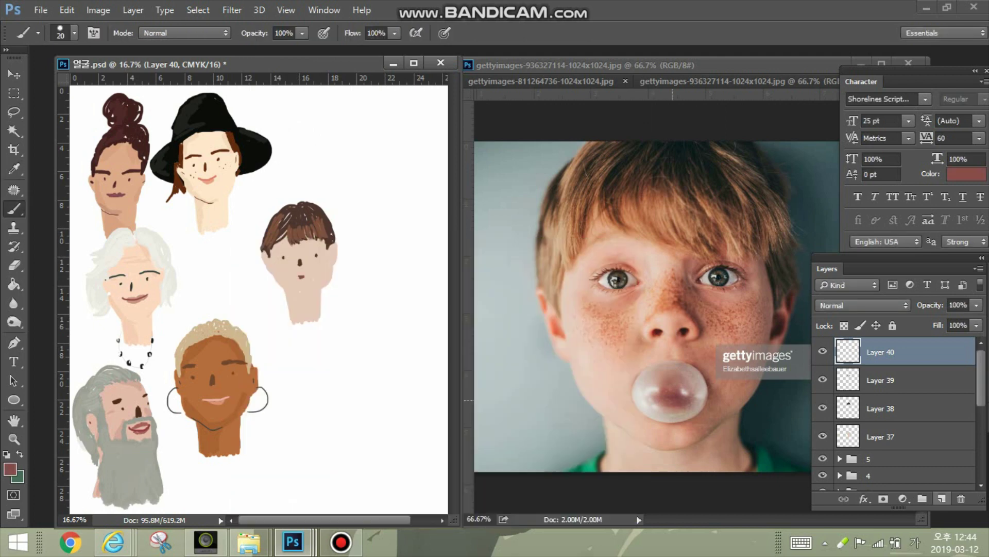
# Paint a round pale pink bubble over the mouth on a new layer with a 100 px textured brush
pyautogui.click(942, 499)
pyautogui.click(9, 468)
pyautogui.click(271, 294)
pyautogui.click(581, 274)
pyautogui.click(74, 33)
pyautogui.click(123, 340)
pyautogui.moveTo(297, 274); pyautogui.dragTo(290, 277)
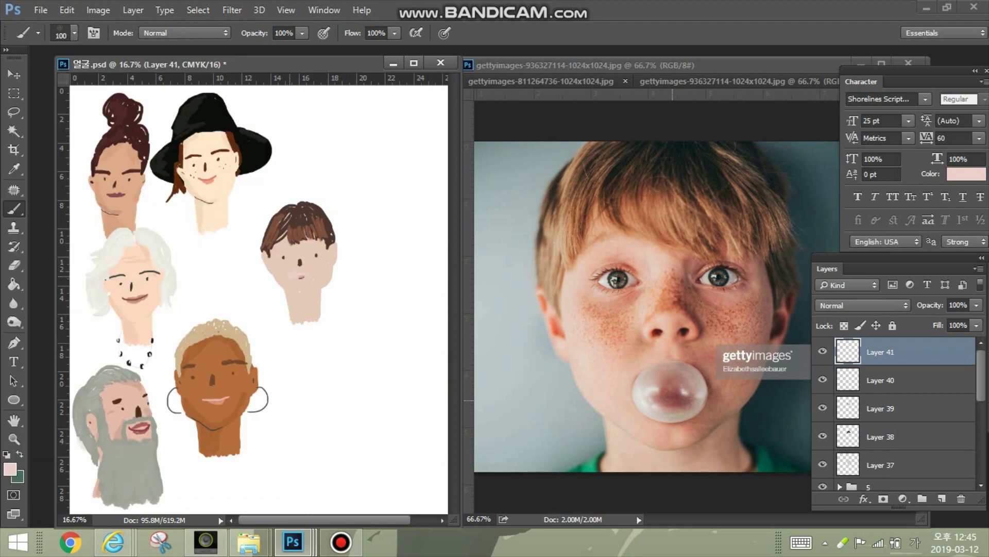
# Add a lighter pink highlight to the bubble on a new layer with a 30 px brush
pyautogui.click(941, 499)
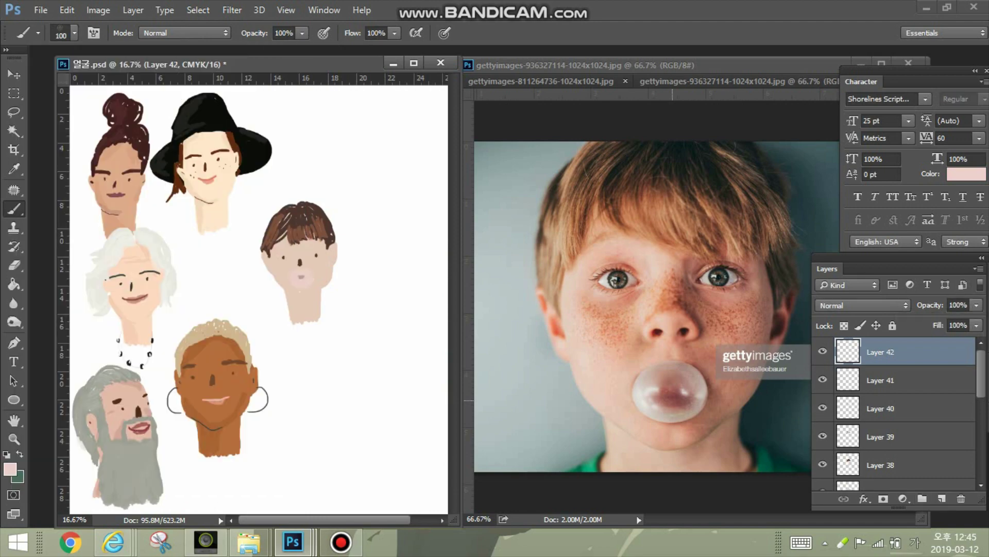
pyautogui.click(9, 469)
pyautogui.click(580, 274)
pyautogui.click(74, 33)
pyautogui.click(53, 143)
pyautogui.click(149, 60)
pyautogui.write('30')
pyautogui.press('Return')
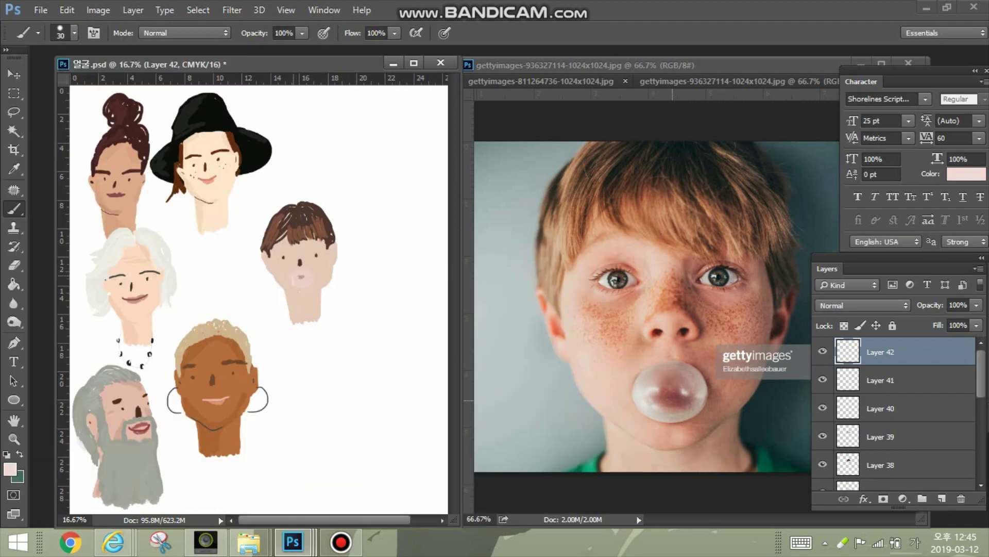
pyautogui.press('v')
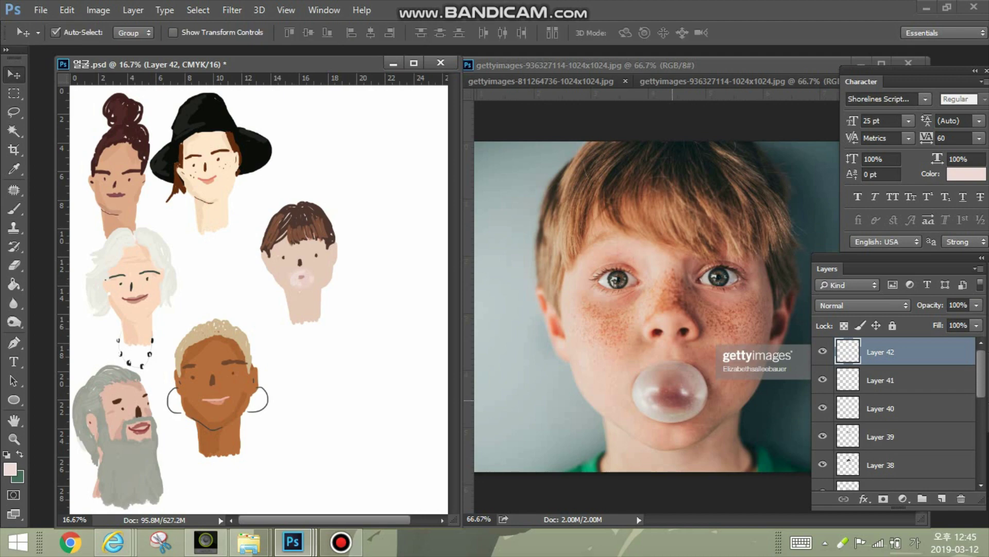
# Dot freckles across the cheeks on a new layer with a 20 px brush in orange sampled from the photo's freckles
pyautogui.click(942, 499)
pyautogui.click(10, 469)
pyautogui.click(664, 300)
pyautogui.click(580, 275)
pyautogui.press('b')
pyautogui.click(74, 33)
pyautogui.click(149, 60)
pyautogui.write('20')
pyautogui.press('Return')
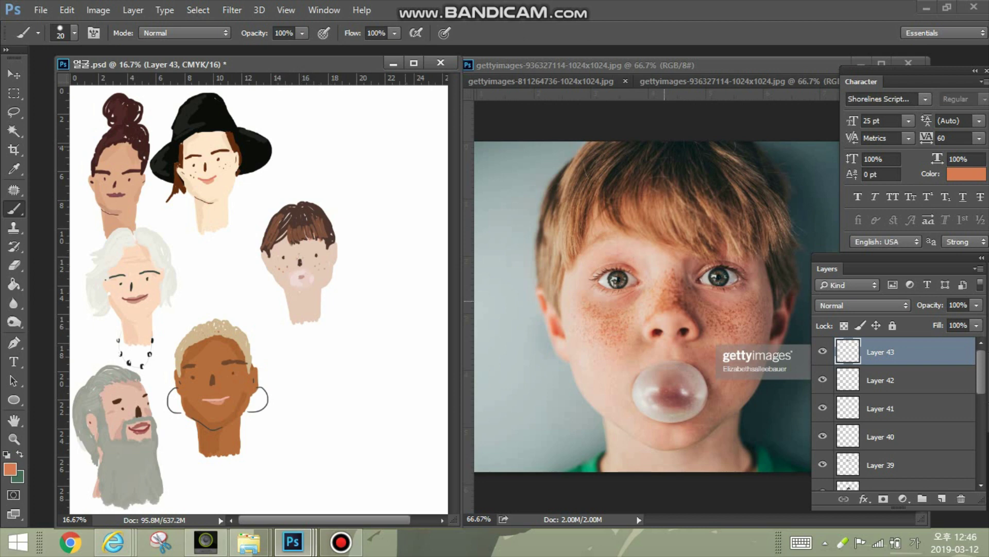
pyautogui.press('v')
# Lower the opacity of the bubble's base layer to 94%
pyautogui.click(823, 408)
pyautogui.click(880, 408)
pyautogui.click(976, 305)
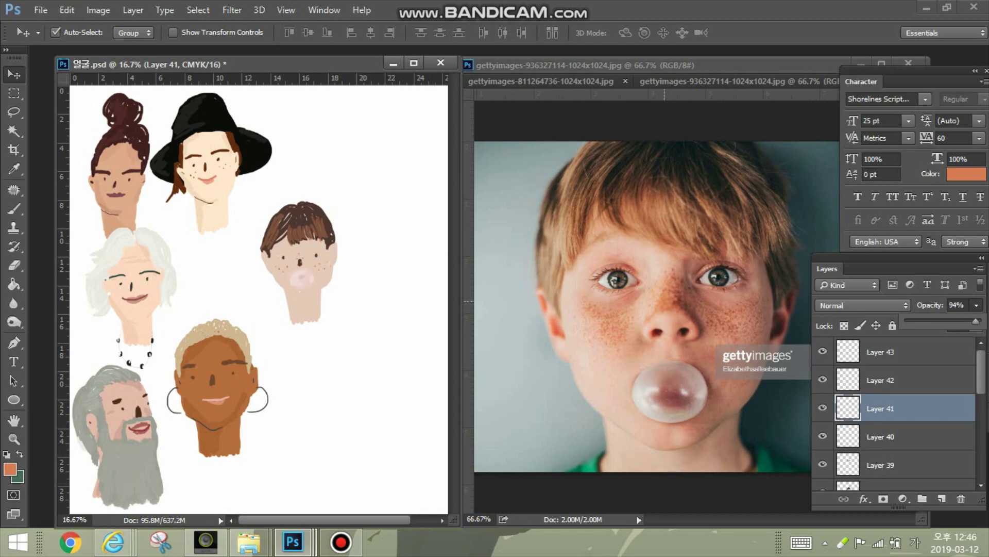
# Paint orange eyebrows below the fringe on the eyes and nose layer with a 30 px brush
pyautogui.click(881, 465)
pyautogui.click(881, 437)
pyautogui.press('b')
pyautogui.click(74, 33)
pyautogui.write('30')
pyautogui.press('Return')
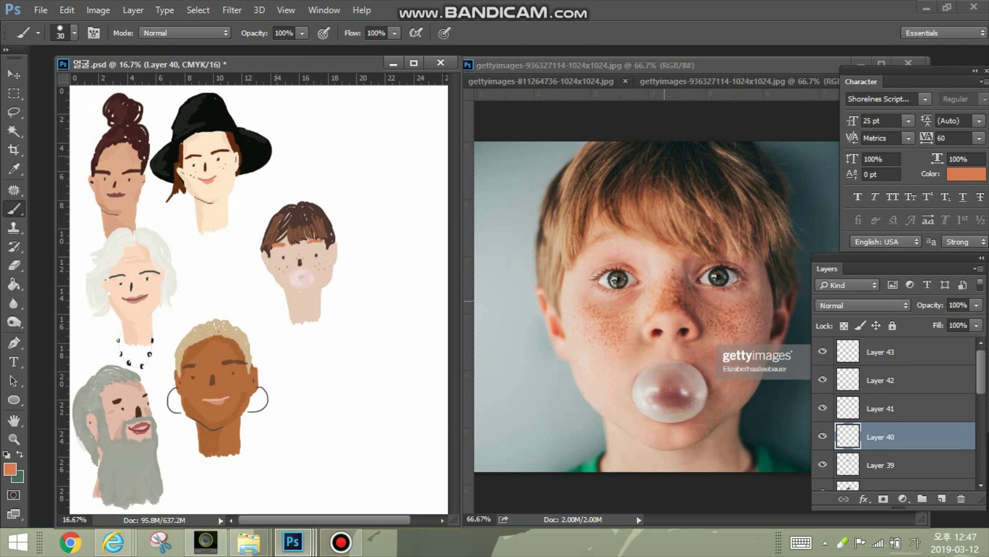
pyautogui.press('v')
# Paint light beige #ead4c8 shading on the neck on a new layer directly above the face and set its opacity to 73%
pyautogui.click(305, 297)
pyautogui.hotkey('ctrl', 'shift', 'alt', 'n')
pyautogui.click(10, 469)
pyautogui.click(318, 274)
pyautogui.click(269, 346)
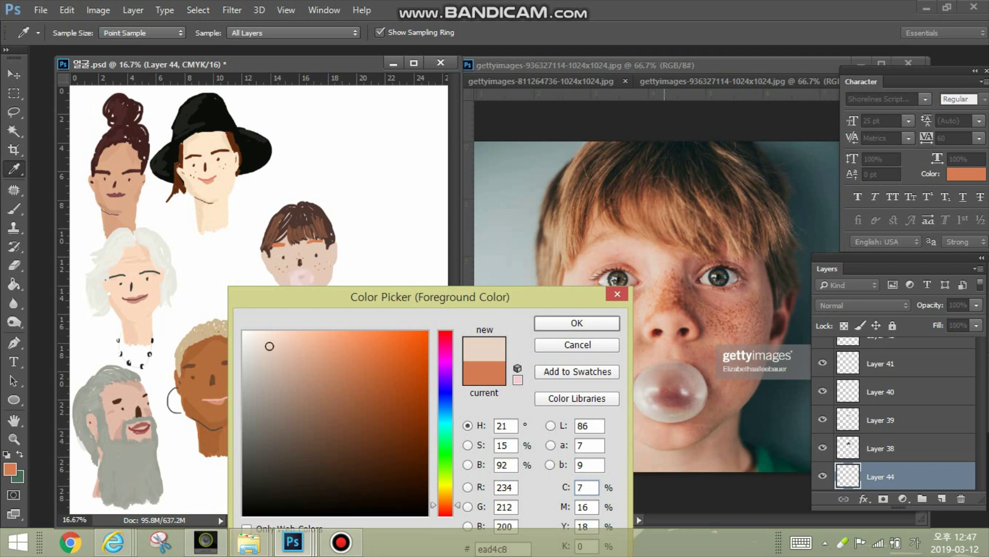
pyautogui.press('Return')
pyautogui.press('b')
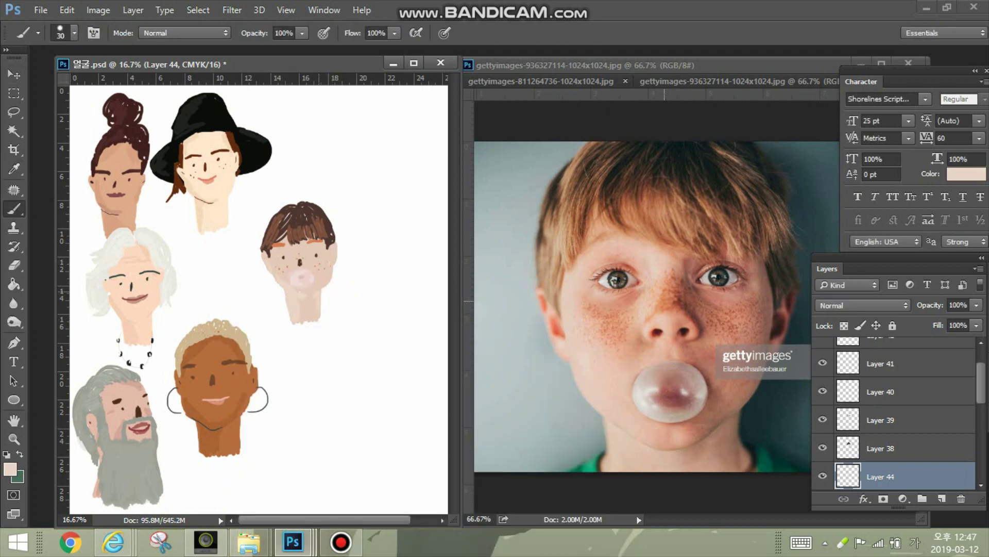
pyautogui.click(976, 305)
pyautogui.click(957, 322)
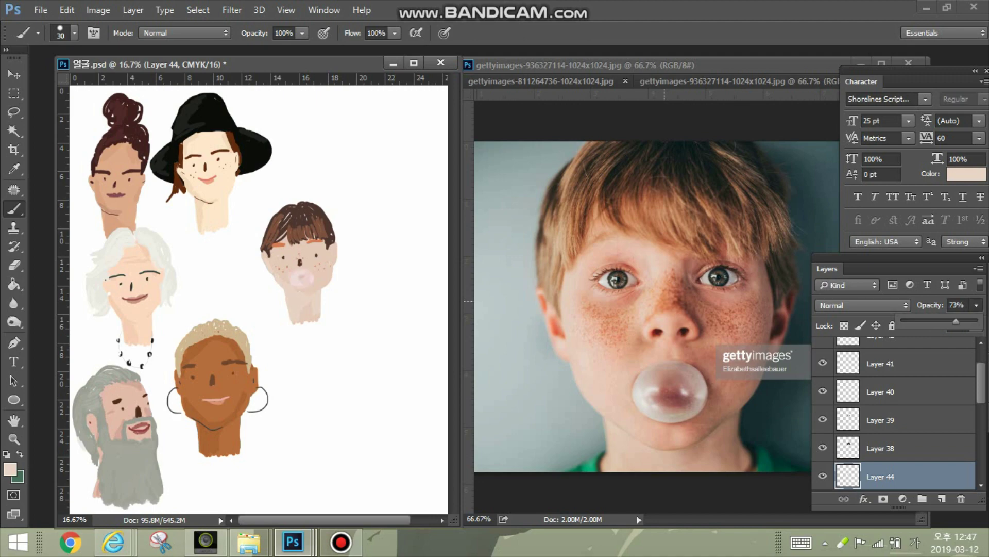
# Draw a fine chin line on a new layer with a 5 px brush in the hair's dark brown
pyautogui.click(942, 499)
pyautogui.click(10, 469)
pyautogui.click(281, 227)
pyautogui.press('Return')
pyautogui.click(74, 33)
pyautogui.write('5')
pyautogui.press('Return')
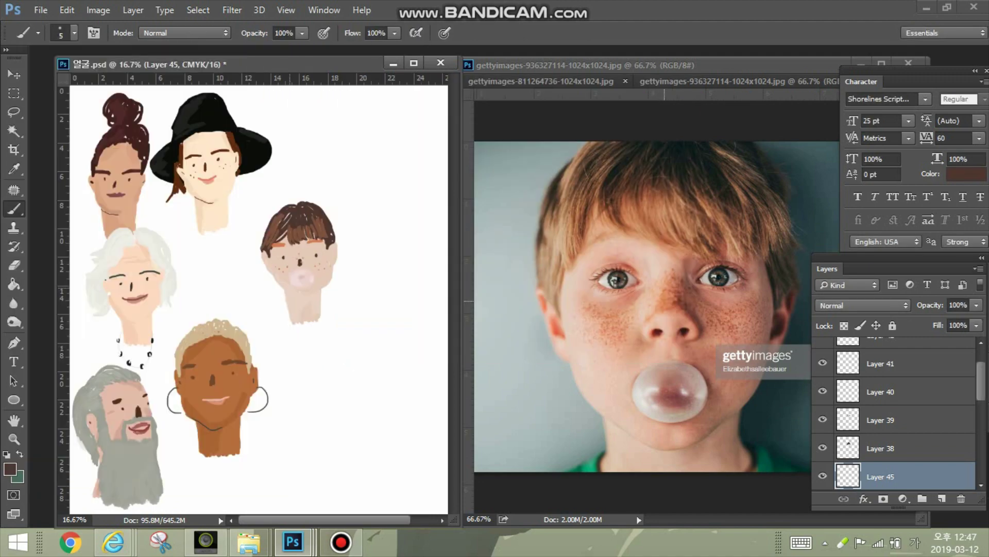
pyautogui.press('v')
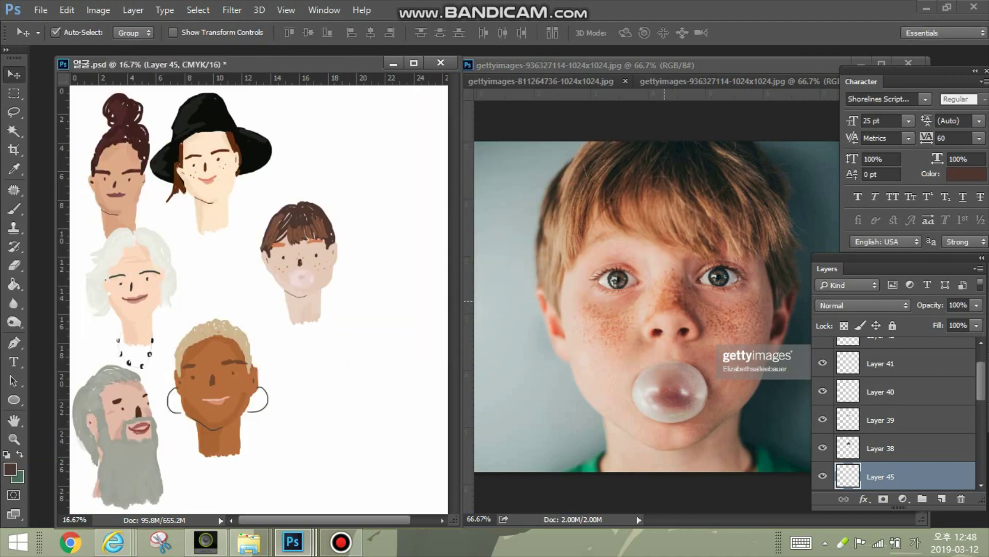
# Group all layers of the boy's portrait and name the group 6
pyautogui.scroll(-3, 902, 412)
pyautogui.click(902, 379)
pyautogui.scroll(5, 902, 412)
pyautogui.keyDown('shift'); pyautogui.click(902, 351); pyautogui.keyUp('shift')
pyautogui.hotkey('ctrl', 'g')
pyautogui.doubleClick(879, 346)
pyautogui.write('6')
pyautogui.press('Return')
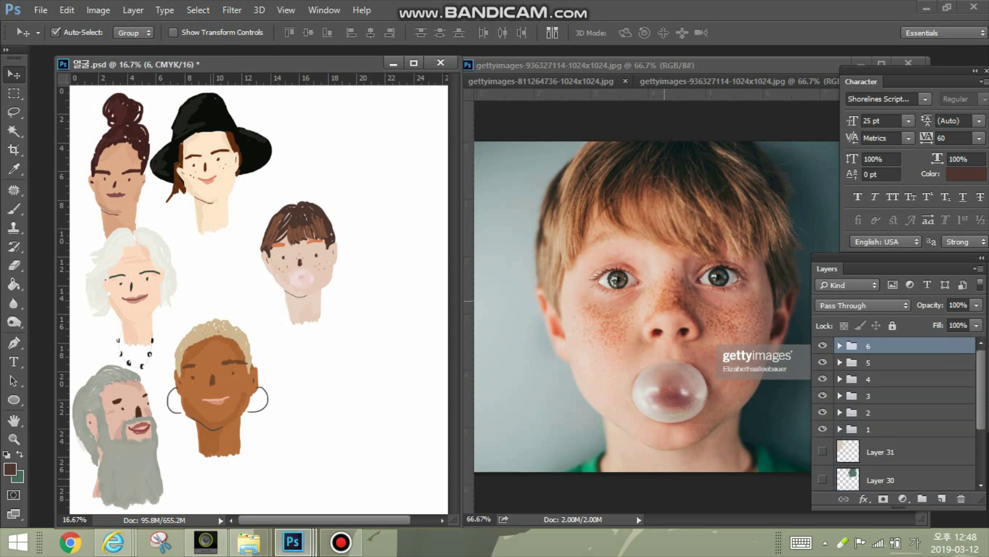
# Move the boy's portrait up beside the woman in the hat and show the reference photo gettyimages-811264736
pyautogui.moveTo(309, 233); pyautogui.dragTo(317, 137)
pyautogui.click(546, 82)
pyautogui.click(546, 81)
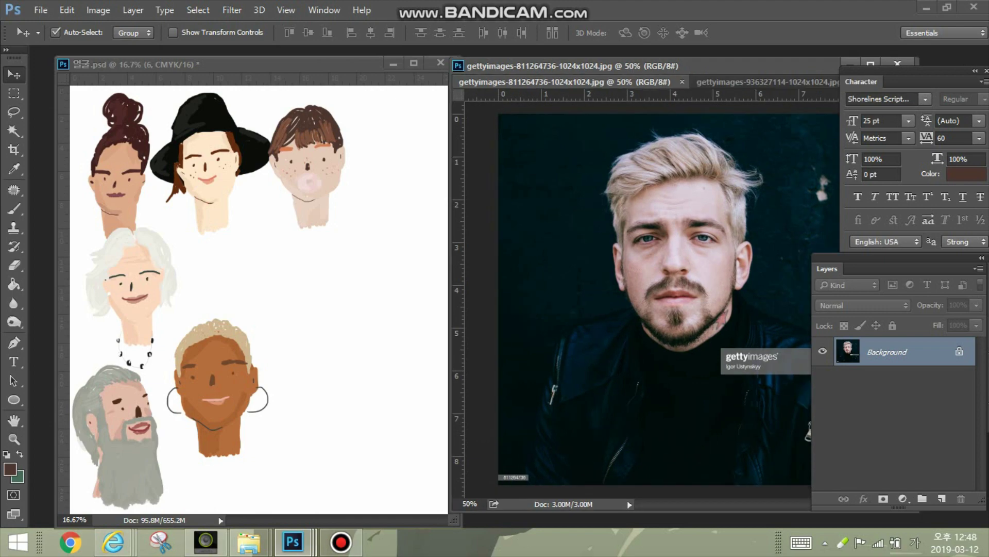
# Create a new layer for the blond man's portrait in the portrait document and set the foreground colour to pale cream
pyautogui.moveTo(631, 65); pyautogui.dragTo(605, 69)
pyautogui.click(330, 64)
pyautogui.click(942, 498)
pyautogui.click(10, 469)
pyautogui.click(511, 130)
pyautogui.click(330, 126)
pyautogui.click(512, 283)
pyautogui.click(511, 289)
pyautogui.click(339, 128)
pyautogui.click(643, 115)
# Paint the blond man's face with ears and neck below the boy's portrait with a 40 px brush
pyautogui.click(74, 33)
pyautogui.write('40')
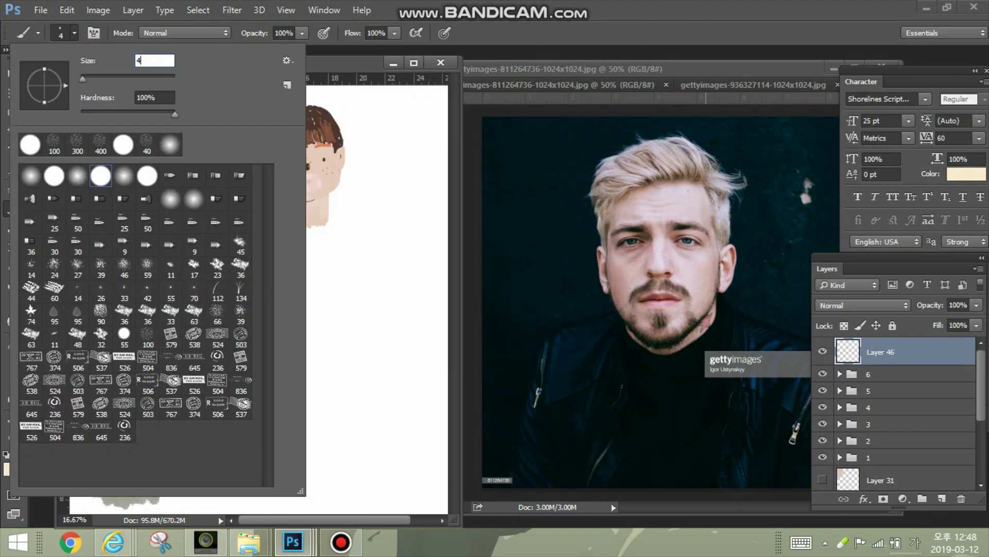
pyautogui.press('Return')
pyautogui.moveTo(275, 269); pyautogui.dragTo(276, 315)
pyautogui.moveTo(332, 328); pyautogui.dragTo(329, 262)
pyautogui.moveTo(279, 269)
pyautogui.mouseDown()
pyautogui.moveTo(280, 322)
pyautogui.moveTo(317, 264)
pyautogui.moveTo(329, 313)
pyautogui.mouseUp()
pyautogui.moveTo(282, 322)
pyautogui.mouseDown()
pyautogui.moveTo(295, 335)
pyautogui.moveTo(310, 310)
pyautogui.moveTo(328, 324)
pyautogui.mouseUp()
pyautogui.moveTo(275, 270)
pyautogui.mouseDown()
pyautogui.moveTo(293, 253)
pyautogui.moveTo(330, 262)
pyautogui.moveTo(316, 268)
pyautogui.mouseUp()
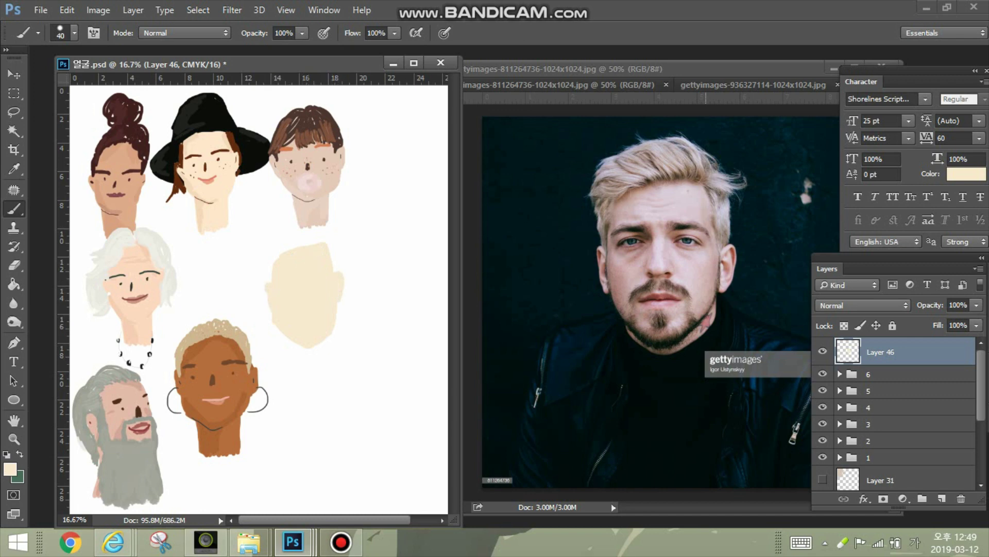
pyautogui.moveTo(291, 347); pyautogui.dragTo(300, 353)
pyautogui.moveTo(327, 336)
pyautogui.mouseDown()
pyautogui.moveTo(325, 350)
pyautogui.moveTo(296, 362)
pyautogui.moveTo(327, 358)
pyautogui.mouseUp()
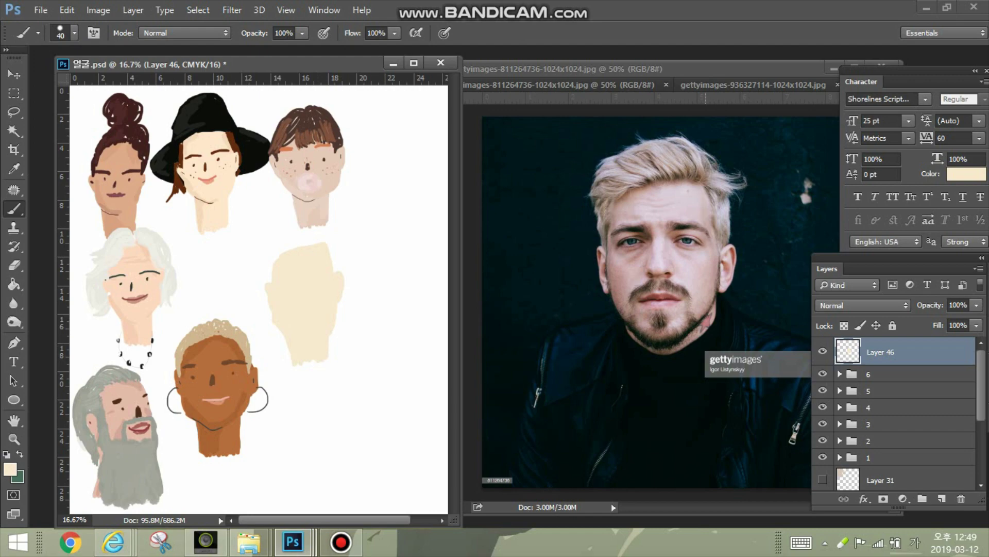
# Paint the man's short swept-back hair in greyish beige on a new layer with a 30 px brush
pyautogui.click(941, 498)
pyautogui.click(10, 469)
pyautogui.moveTo(498, 102); pyautogui.dragTo(410, 103)
pyautogui.click(699, 178)
pyautogui.click(699, 177)
pyautogui.click(700, 178)
pyautogui.click(699, 170)
pyautogui.press('Return')
pyautogui.press('b')
pyautogui.click(74, 33)
pyautogui.write('30')
pyautogui.press('Return')
pyautogui.moveTo(270, 282)
pyautogui.mouseDown()
pyautogui.moveTo(273, 261)
pyautogui.moveTo(269, 271)
pyautogui.moveTo(338, 244)
pyautogui.moveTo(333, 271)
pyautogui.moveTo(333, 251)
pyautogui.mouseUp()
pyautogui.moveTo(272, 255)
pyautogui.mouseDown()
pyautogui.moveTo(308, 234)
pyautogui.moveTo(294, 236)
pyautogui.moveTo(328, 243)
pyautogui.mouseUp()
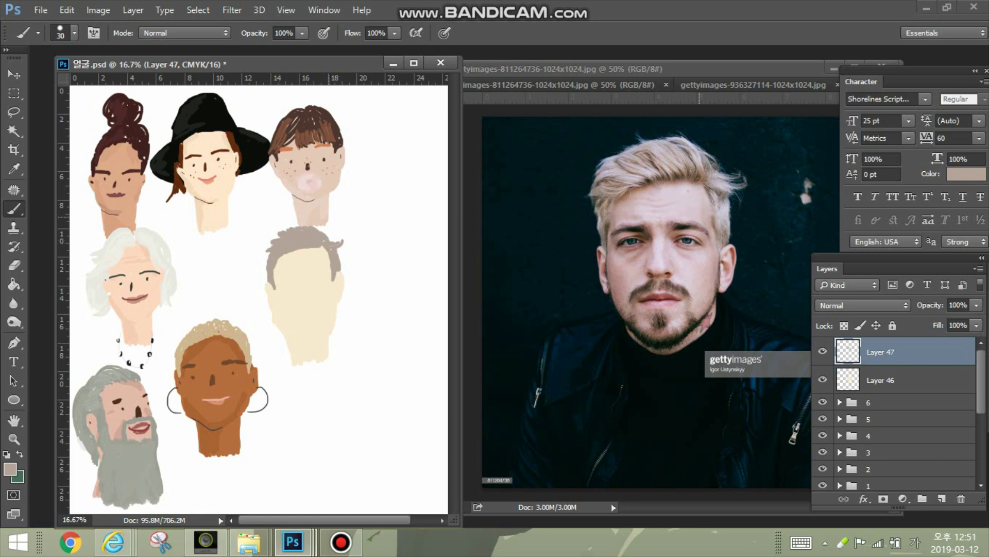
# Paint lighter beige strands over the man's hair on a new layer with a 20 px brush
pyautogui.click(74, 33)
pyautogui.moveTo(95, 79); pyautogui.dragTo(84, 80)
pyautogui.click(942, 499)
pyautogui.click(10, 469)
pyautogui.click(556, 129)
pyautogui.press('b')
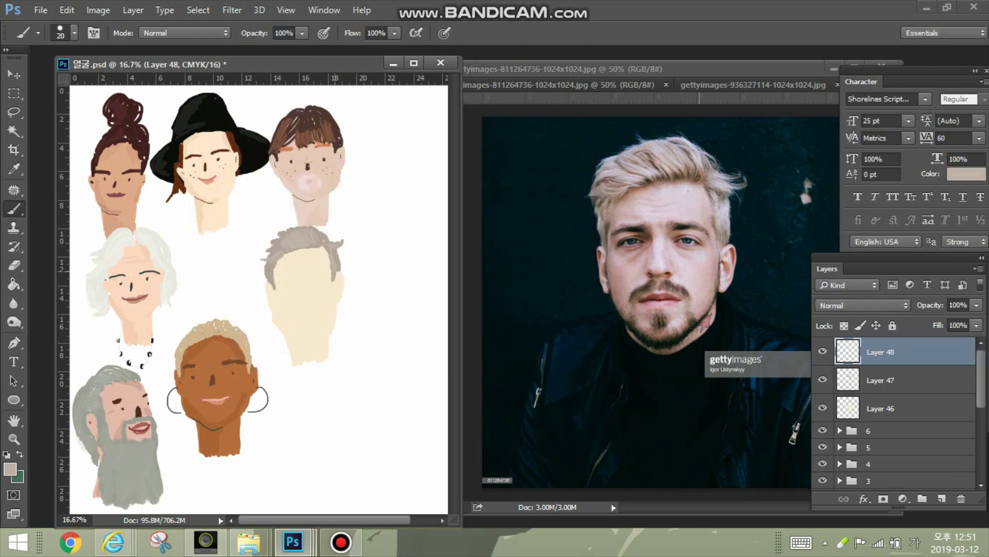
# Paint the man's eyebrows, eyes and nose in dark brown #622a0f on a new layer
pyautogui.click(942, 498)
pyautogui.click(11, 469)
pyautogui.click(379, 252)
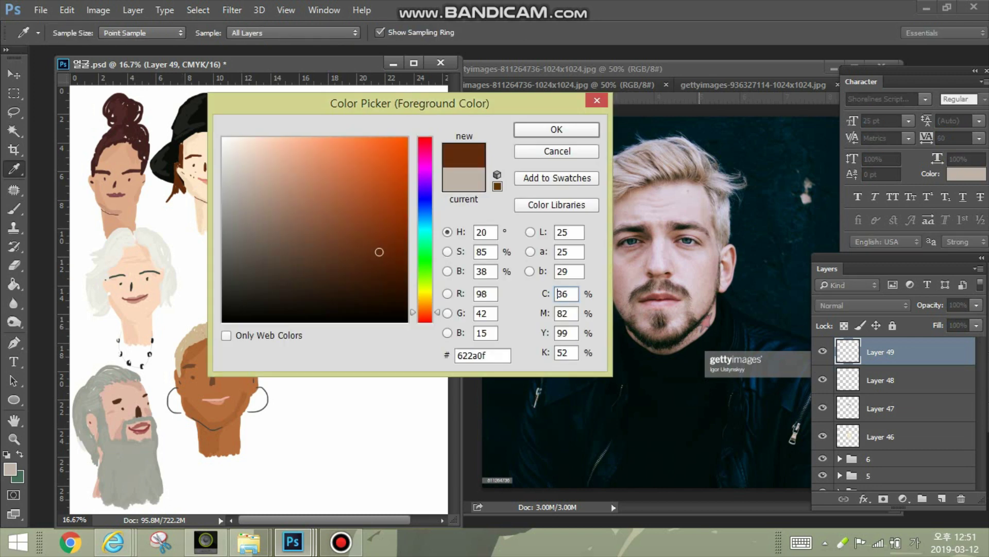
pyautogui.click(557, 129)
pyautogui.moveTo(310, 275); pyautogui.dragTo(329, 273)
# Paint the man's lips on a new layer in the muted red sampled from the photo's lips and set its opacity to 47%
pyautogui.click(10, 469)
pyautogui.click(664, 300)
pyautogui.click(557, 129)
pyautogui.click(942, 498)
pyautogui.moveTo(301, 308)
pyautogui.mouseDown()
pyautogui.moveTo(315, 308)
pyautogui.moveTo(299, 310)
pyautogui.mouseUp()
pyautogui.click(977, 305)
pyautogui.moveTo(976, 321); pyautogui.dragTo(935, 321)
pyautogui.click(942, 498)
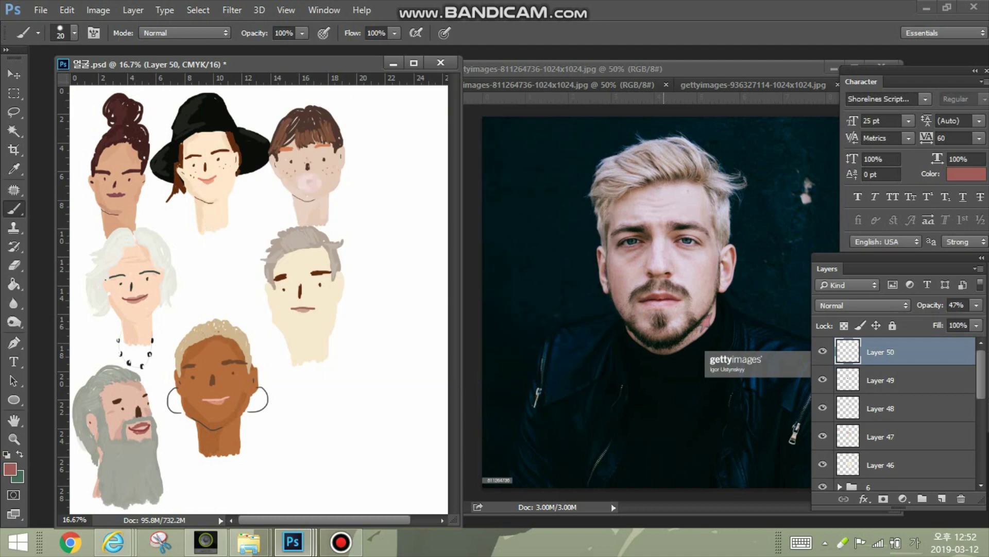
# Paint the man's beard along the jaw and his moustache in near-black #0c1510 on the 47% opacity layer with a 30 px brush
pyautogui.click(10, 469)
pyautogui.moveTo(410, 102); pyautogui.dragTo(464, 135)
pyautogui.click(686, 337)
pyautogui.click(611, 161)
pyautogui.click(74, 33)
pyautogui.write('30')
pyautogui.press('Return')
pyautogui.moveTo(278, 323)
pyautogui.mouseDown()
pyautogui.moveTo(309, 346)
pyautogui.moveTo(332, 320)
pyautogui.mouseUp()
pyautogui.moveTo(336, 281); pyautogui.dragTo(312, 341)
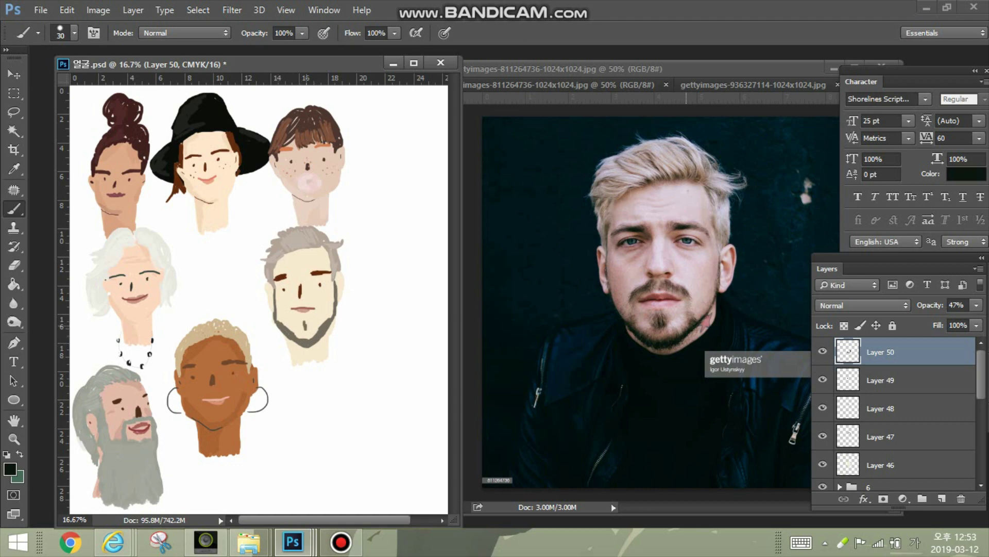
pyautogui.moveTo(286, 309); pyautogui.dragTo(320, 309)
# Shade the man's neck and the forehead below the hairline in darker beige on a new layer directly above the face
pyautogui.click(880, 464)
pyautogui.click(942, 498)
pyautogui.click(10, 469)
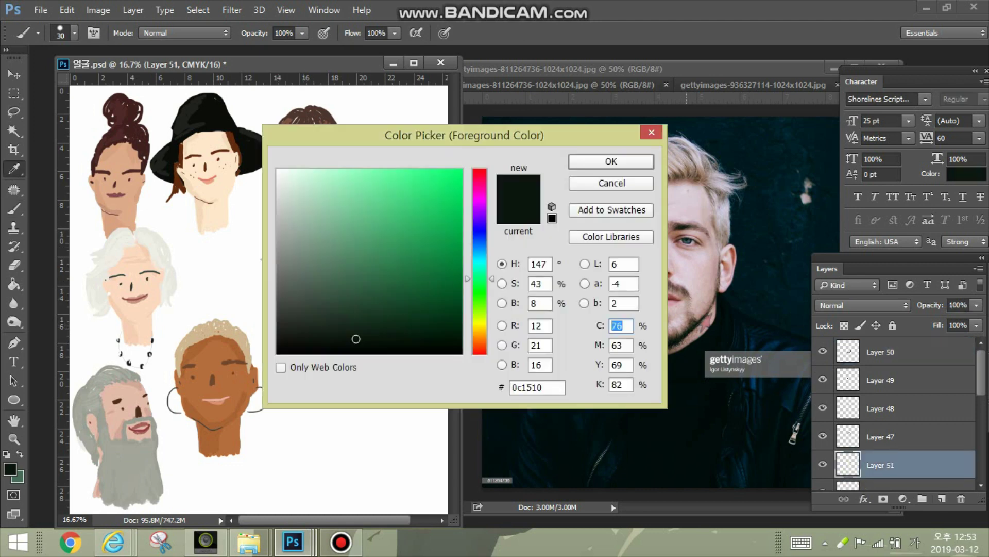
pyautogui.moveTo(464, 135); pyautogui.dragTo(536, 121)
pyautogui.click(309, 353)
pyautogui.click(384, 167)
pyautogui.click(682, 149)
pyautogui.click(340, 543)
pyautogui.click(663, 68)
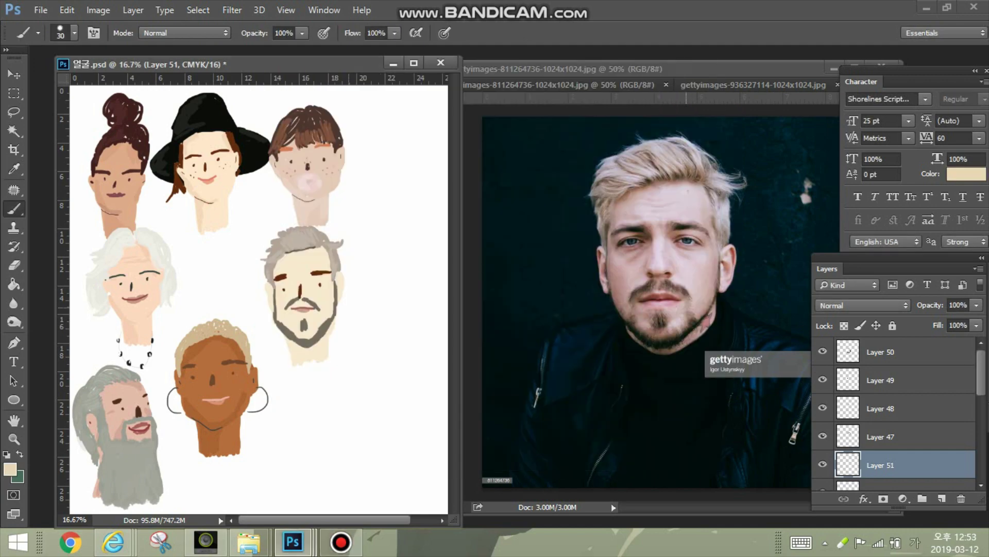
pyautogui.moveTo(324, 339); pyautogui.dragTo(320, 357)
pyautogui.moveTo(286, 257); pyautogui.dragTo(291, 258)
# Group all layers of the man's portrait, name the group 7, and move the portrait beside the white-haired woman
pyautogui.press('v')
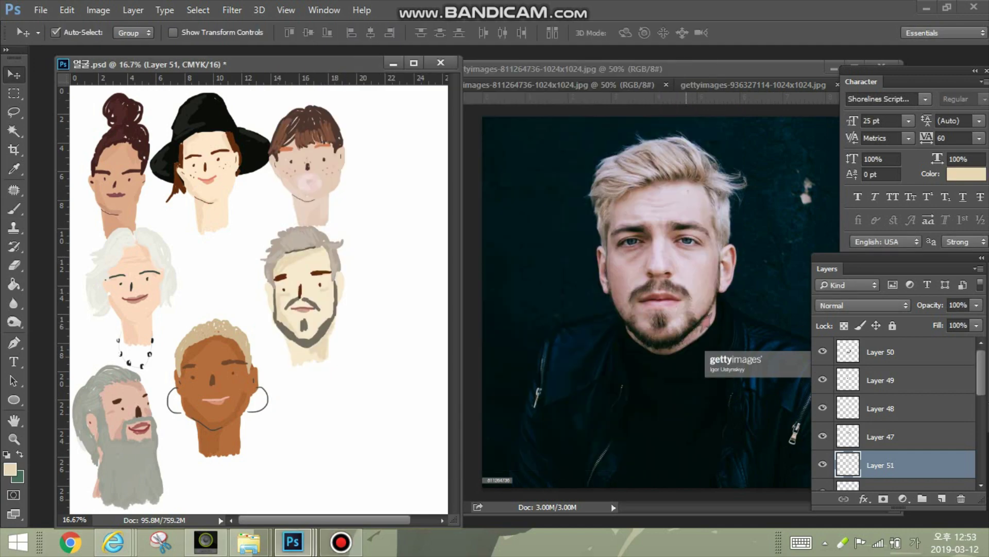
pyautogui.click(902, 351)
pyautogui.scroll(-3, 902, 412)
pyautogui.keyDown('shift'); pyautogui.click(902, 409); pyautogui.keyUp('shift')
pyautogui.moveTo(901, 408); pyautogui.dragTo(923, 498)
pyautogui.doubleClick(880, 345)
pyautogui.write('7')
pyautogui.press('Return')
pyautogui.press('Return')
pyautogui.moveTo(304, 294); pyautogui.dragTo(216, 294)
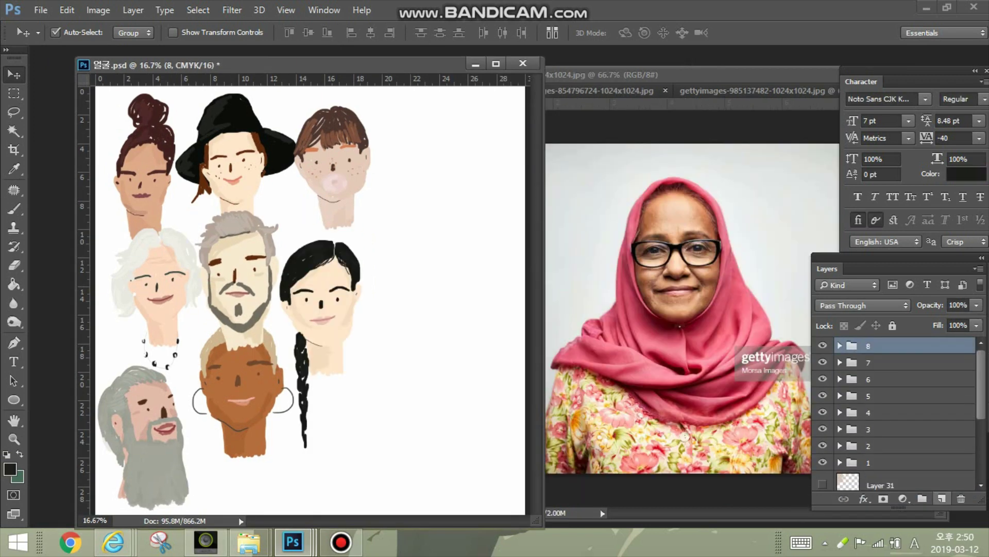
# Paint the headscarf woman's oval face in light peach on a new layer in the empty area with a 40 px brush
pyautogui.click(942, 499)
pyautogui.press('b')
pyautogui.click(10, 469)
pyautogui.click(678, 213)
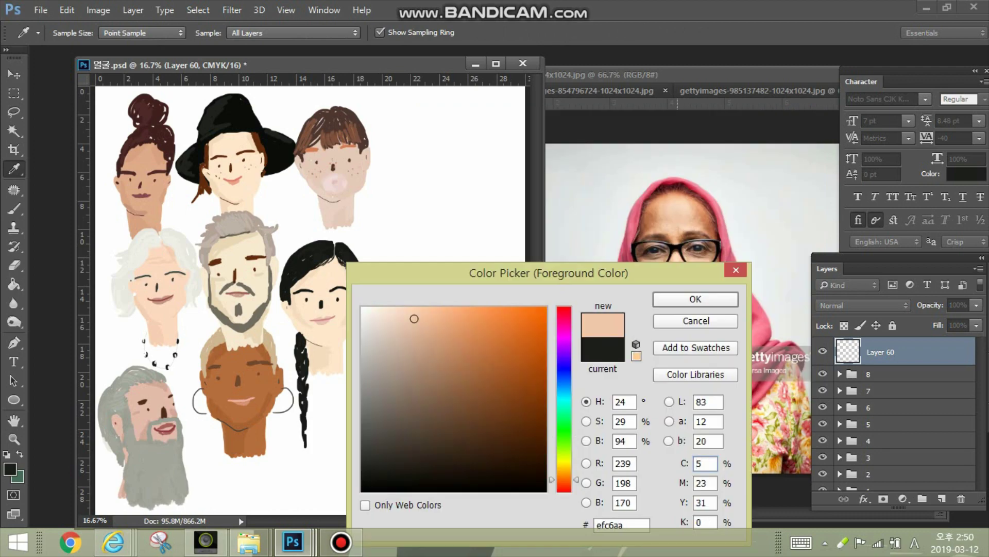
pyautogui.moveTo(415, 318); pyautogui.dragTo(416, 319)
pyautogui.click(676, 300)
pyautogui.click(74, 33)
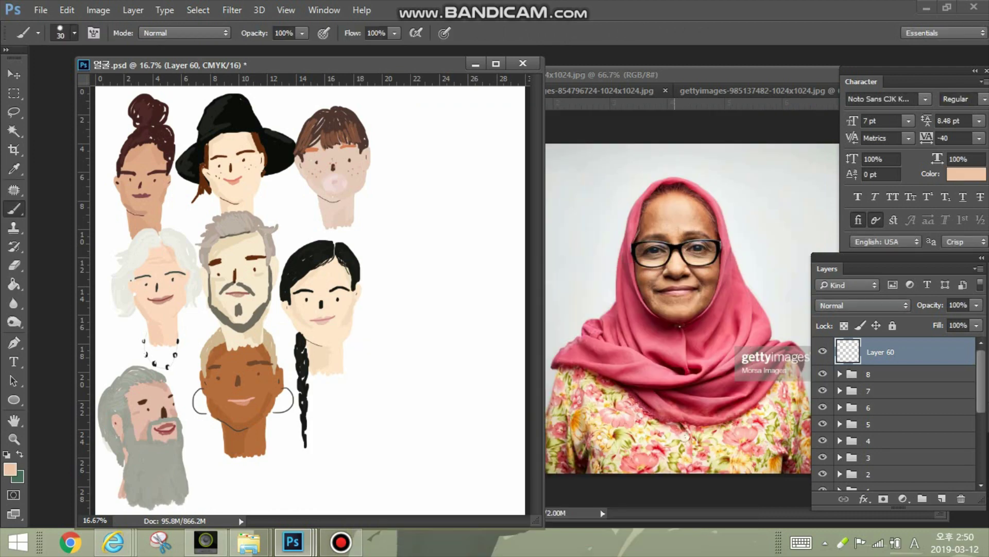
pyautogui.write('40')
pyautogui.press('Return')
pyautogui.moveTo(412, 196)
pyautogui.mouseDown()
pyautogui.moveTo(402, 230)
pyautogui.moveTo(416, 268)
pyautogui.moveTo(438, 283)
pyautogui.moveTo(460, 265)
pyautogui.moveTo(469, 219)
pyautogui.moveTo(440, 185)
pyautogui.moveTo(421, 188)
pyautogui.moveTo(417, 242)
pyautogui.moveTo(433, 218)
pyautogui.moveTo(466, 217)
pyautogui.mouseUp()
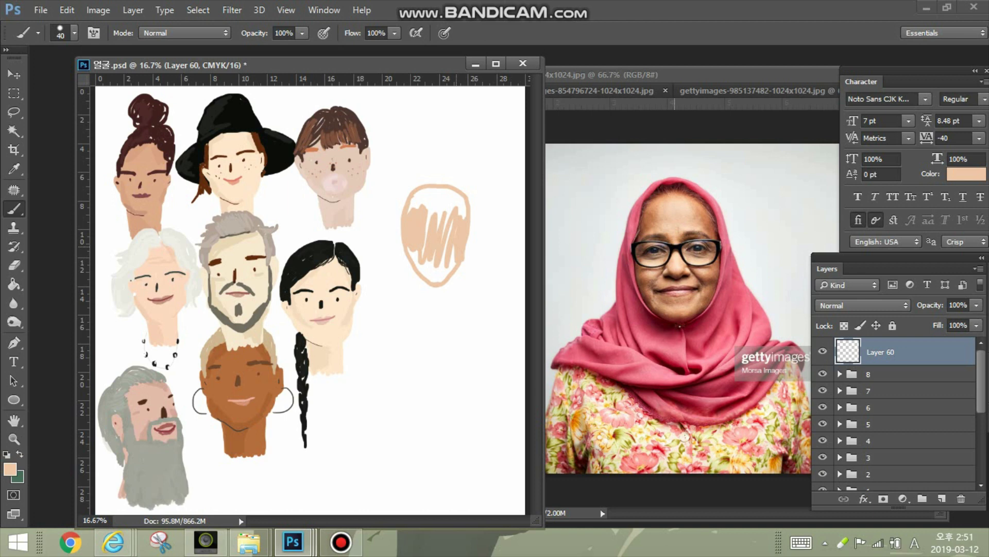
pyautogui.moveTo(429, 219); pyautogui.dragTo(412, 273)
pyautogui.moveTo(436, 195)
pyautogui.mouseDown()
pyautogui.moveTo(411, 217)
pyautogui.moveTo(435, 226)
pyautogui.mouseUp()
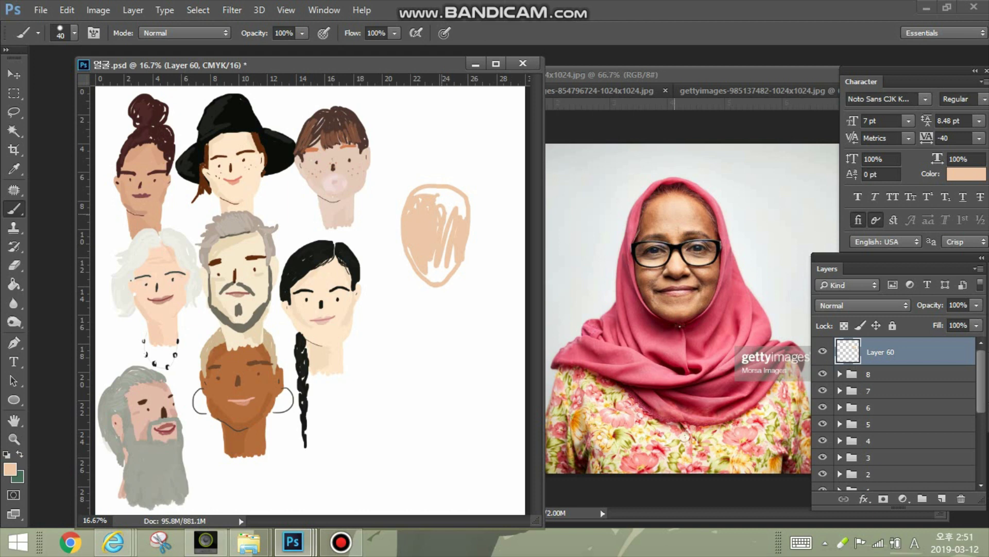
pyautogui.moveTo(447, 232)
pyautogui.mouseDown()
pyautogui.moveTo(428, 190)
pyautogui.moveTo(463, 219)
pyautogui.mouseUp()
pyautogui.moveTo(412, 250)
pyautogui.mouseDown()
pyautogui.moveTo(429, 281)
pyautogui.moveTo(454, 246)
pyautogui.moveTo(442, 222)
pyautogui.mouseUp()
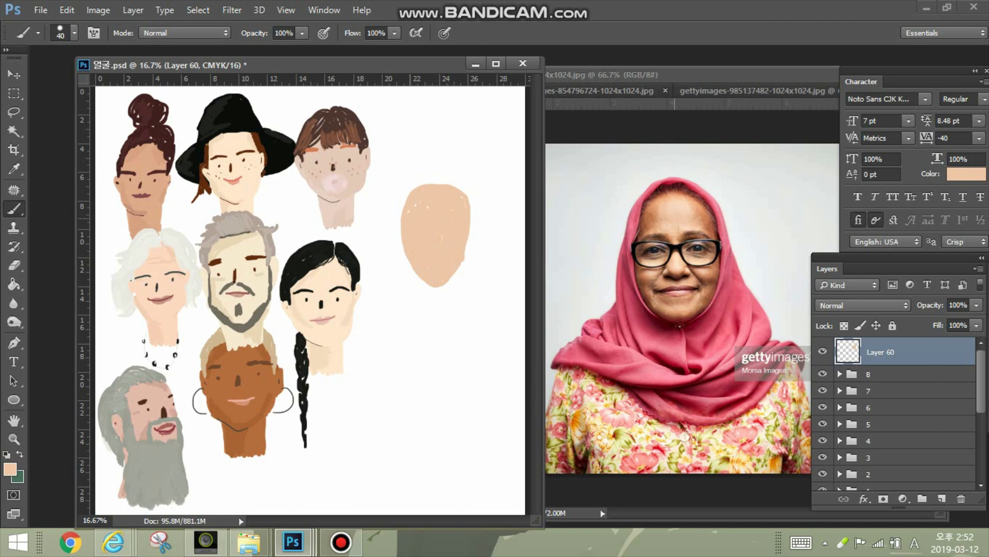
# Smooth the new face's edge with the Eraser and move group 5 below group 3 in the layer stack
pyautogui.press('e')
pyautogui.moveTo(871, 424); pyautogui.dragTo(871, 465)
pyautogui.click(881, 352)
# Paint the draped headscarf around the face on a new layer in the pink sampled from the photo with a 40 px brush
pyautogui.click(942, 498)
pyautogui.click(10, 469)
pyautogui.click(730, 381)
pyautogui.click(643, 114)
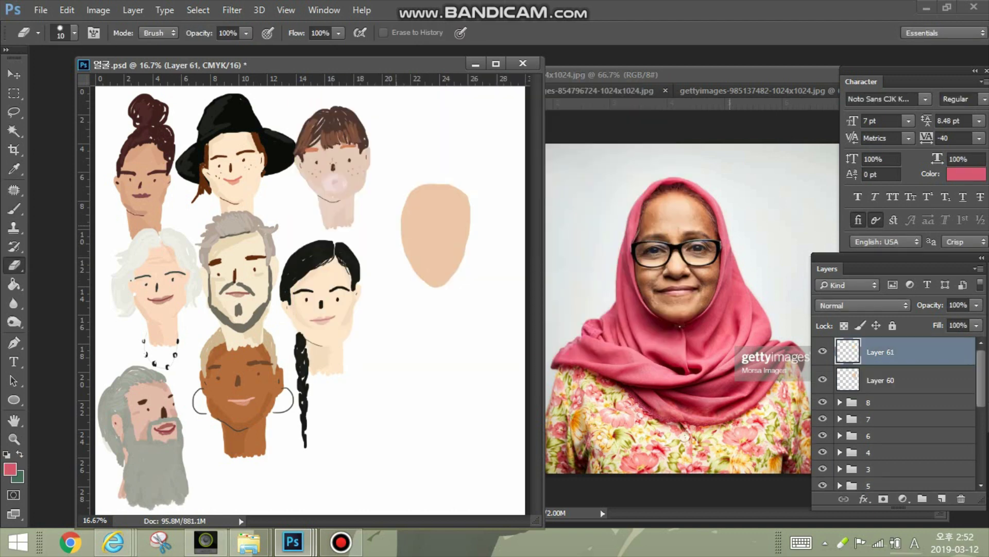
pyautogui.press('b')
pyautogui.moveTo(398, 240)
pyautogui.mouseDown()
pyautogui.moveTo(418, 178)
pyautogui.moveTo(470, 202)
pyautogui.moveTo(465, 255)
pyautogui.moveTo(427, 290)
pyautogui.mouseUp()
pyautogui.moveTo(421, 173)
pyautogui.mouseDown()
pyautogui.moveTo(390, 236)
pyautogui.moveTo(408, 319)
pyautogui.mouseUp()
pyautogui.moveTo(410, 188)
pyautogui.mouseDown()
pyautogui.moveTo(395, 250)
pyautogui.moveTo(403, 298)
pyautogui.mouseUp()
pyautogui.moveTo(404, 227)
pyautogui.mouseDown()
pyautogui.moveTo(407, 317)
pyautogui.moveTo(446, 304)
pyautogui.mouseUp()
pyautogui.moveTo(418, 170)
pyautogui.mouseDown()
pyautogui.moveTo(449, 167)
pyautogui.moveTo(470, 188)
pyautogui.moveTo(480, 297)
pyautogui.moveTo(447, 293)
pyautogui.mouseUp()
pyautogui.moveTo(477, 210)
pyautogui.mouseDown()
pyautogui.moveTo(462, 275)
pyautogui.moveTo(482, 325)
pyautogui.mouseUp()
pyautogui.moveTo(487, 258); pyautogui.dragTo(499, 340)
pyautogui.moveTo(392, 273); pyautogui.dragTo(399, 327)
pyautogui.moveTo(407, 294)
pyautogui.mouseDown()
pyautogui.moveTo(378, 333)
pyautogui.moveTo(399, 346)
pyautogui.moveTo(484, 340)
pyautogui.moveTo(457, 346)
pyautogui.mouseUp()
pyautogui.moveTo(451, 298); pyautogui.dragTo(419, 339)
pyautogui.moveTo(420, 332); pyautogui.dragTo(382, 350)
pyautogui.moveTo(466, 288)
pyautogui.mouseDown()
pyautogui.moveTo(437, 327)
pyautogui.moveTo(477, 299)
pyautogui.mouseUp()
pyautogui.moveTo(411, 341)
pyautogui.mouseDown()
pyautogui.moveTo(436, 360)
pyautogui.moveTo(469, 338)
pyautogui.mouseUp()
pyautogui.moveTo(464, 315)
pyautogui.mouseDown()
pyautogui.moveTo(428, 344)
pyautogui.moveTo(456, 348)
pyautogui.mouseUp()
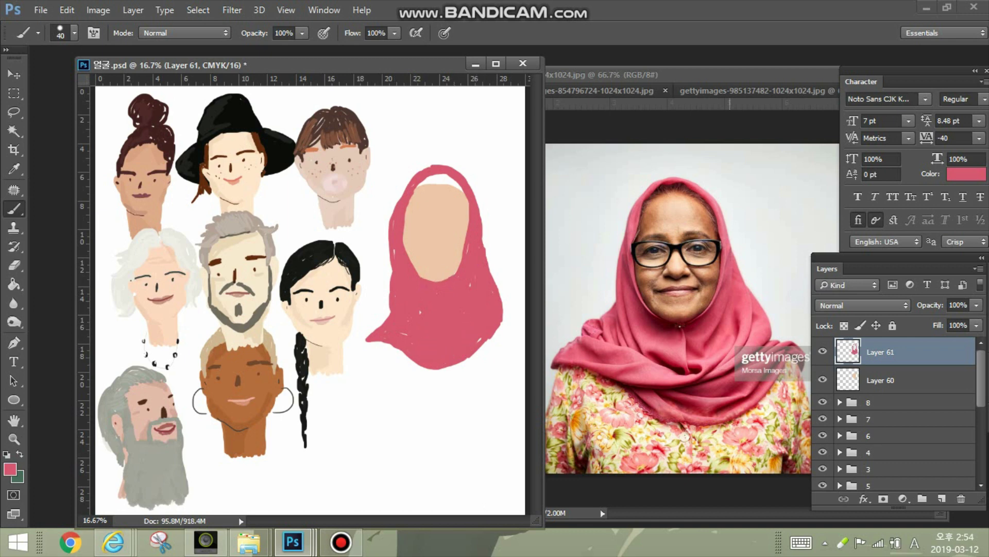
# Paint the woman's hairline in dark reddish brown on a new layer below the headscarf with a 20 px brush
pyautogui.click(942, 498)
pyautogui.click(10, 469)
pyautogui.click(381, 274)
pyautogui.click(583, 133)
pyautogui.moveTo(880, 352); pyautogui.dragTo(881, 392)
pyautogui.click(75, 33)
pyautogui.write('20')
pyautogui.press('Return')
pyautogui.moveTo(422, 179)
pyautogui.mouseDown()
pyautogui.moveTo(457, 183)
pyautogui.moveTo(428, 188)
pyautogui.mouseUp()
# Paint the woman's eyes and nose on a new top layer named 눈코입 and the eyebrows on another new layer
pyautogui.click(942, 498)
pyautogui.moveTo(882, 380); pyautogui.dragTo(878, 341)
pyautogui.doubleClick(880, 352)
pyautogui.press('Hangul')
pyautogui.write('ㄴ')
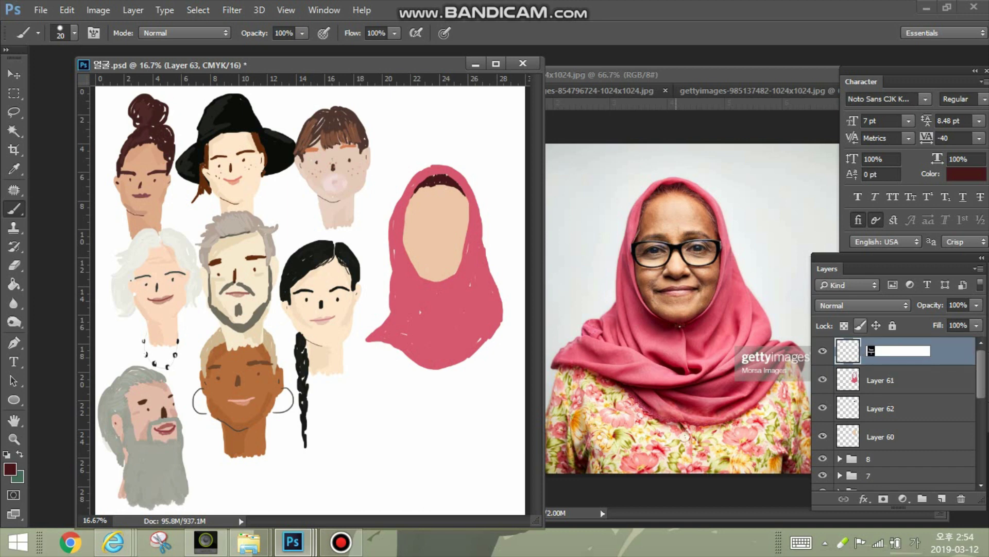
pyautogui.write('코입')
pyautogui.press('Return')
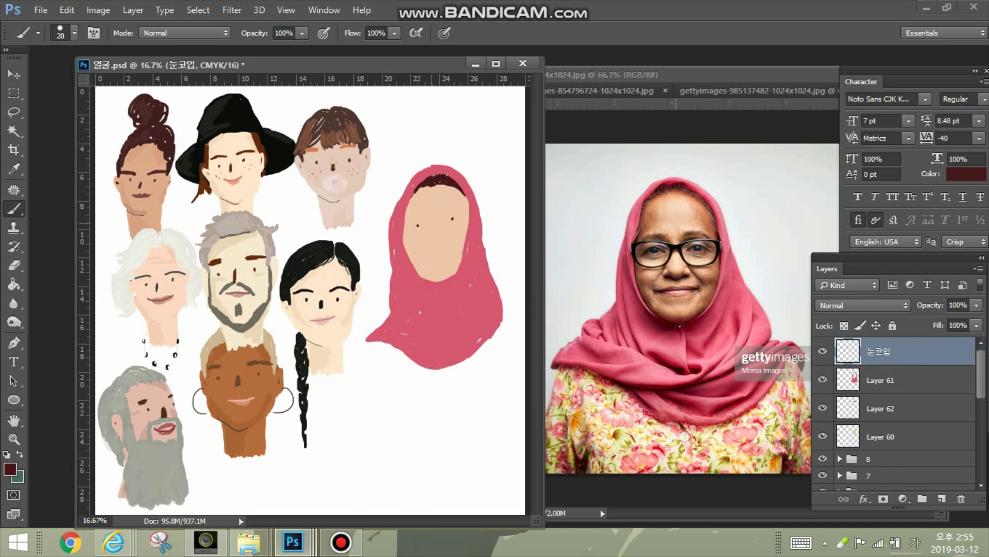
pyautogui.click(942, 498)
pyautogui.moveTo(410, 216); pyautogui.dragTo(423, 213)
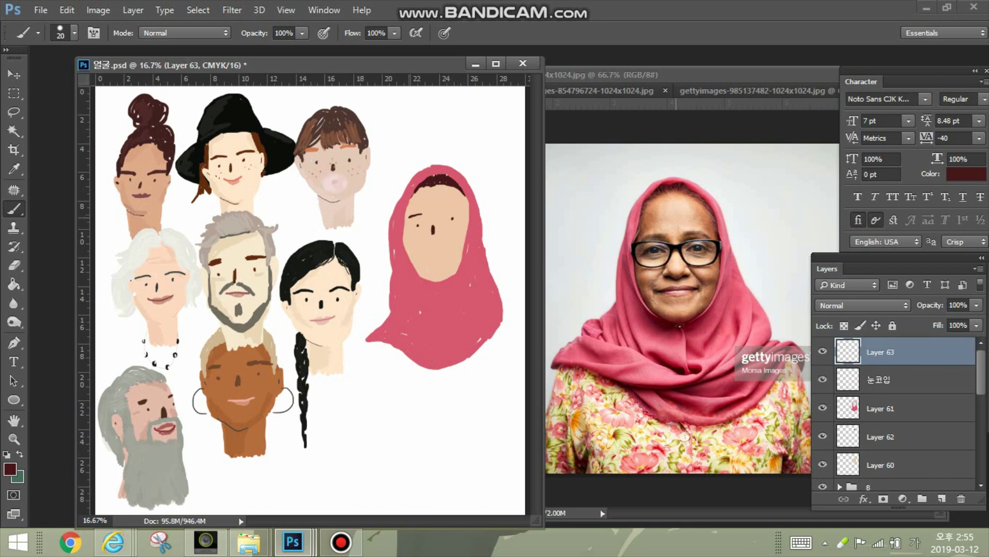
# Paint the woman's lips in #9d5c58 sampled from the photo on a new layer directly above 눈코입
pyautogui.click(883, 380)
pyautogui.click(10, 469)
pyautogui.click(674, 291)
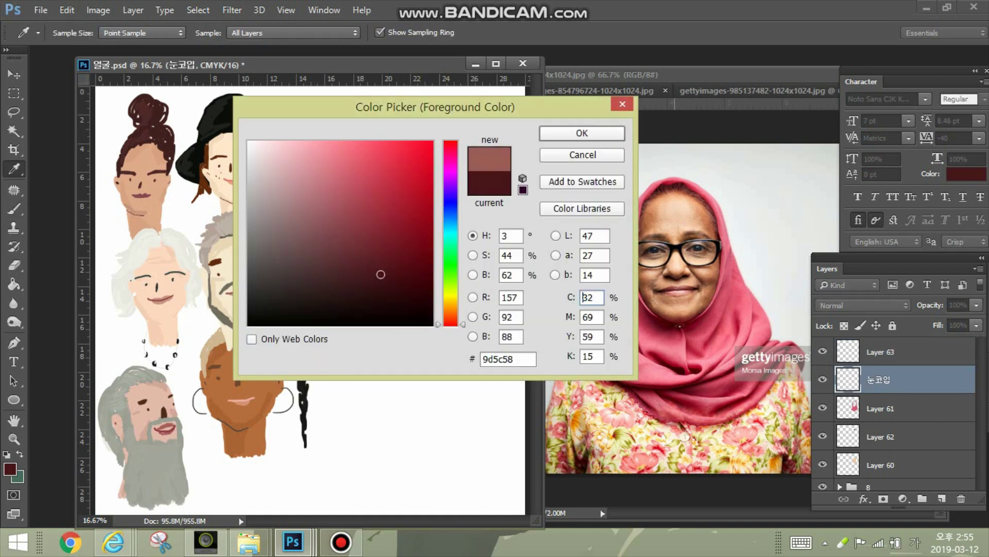
pyautogui.click(582, 132)
pyautogui.click(942, 498)
pyautogui.moveTo(428, 252); pyautogui.dragTo(443, 250)
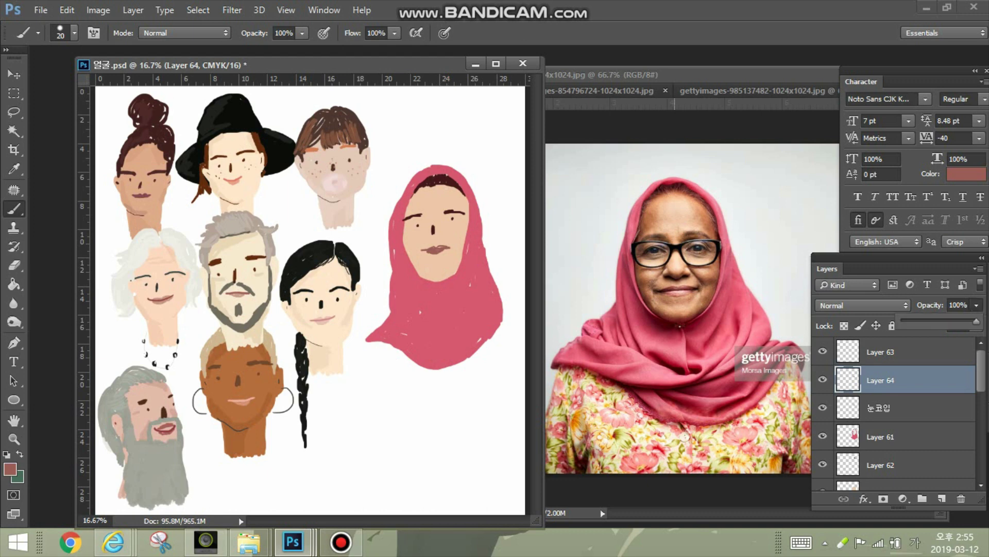
# Paint the woman's glasses frames in near-black #010004 on a new layer named 안경 directly above the lips
pyautogui.click(941, 499)
pyautogui.doubleClick(880, 379)
pyautogui.write('안경')
pyautogui.press('Return')
pyautogui.click(10, 468)
pyautogui.click(676, 247)
pyautogui.click(582, 133)
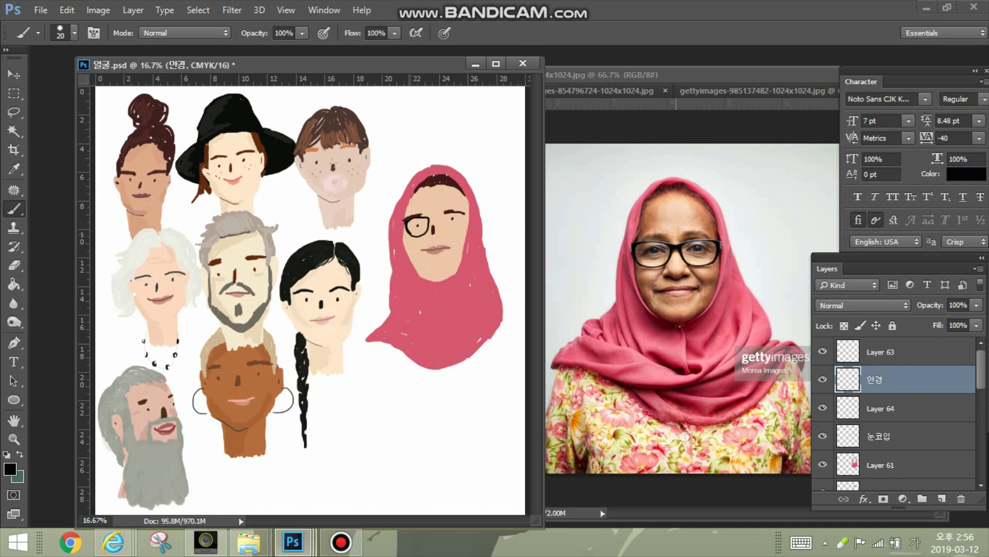
pyautogui.moveTo(429, 218)
pyautogui.mouseDown()
pyautogui.moveTo(465, 214)
pyautogui.moveTo(442, 224)
pyautogui.moveTo(455, 233)
pyautogui.moveTo(466, 215)
pyautogui.mouseUp()
# Paint the headscarf's fold shadows in darker pink on a new layer directly above the headscarf with a 30 px brush
pyautogui.click(880, 465)
pyautogui.click(942, 499)
pyautogui.click(10, 469)
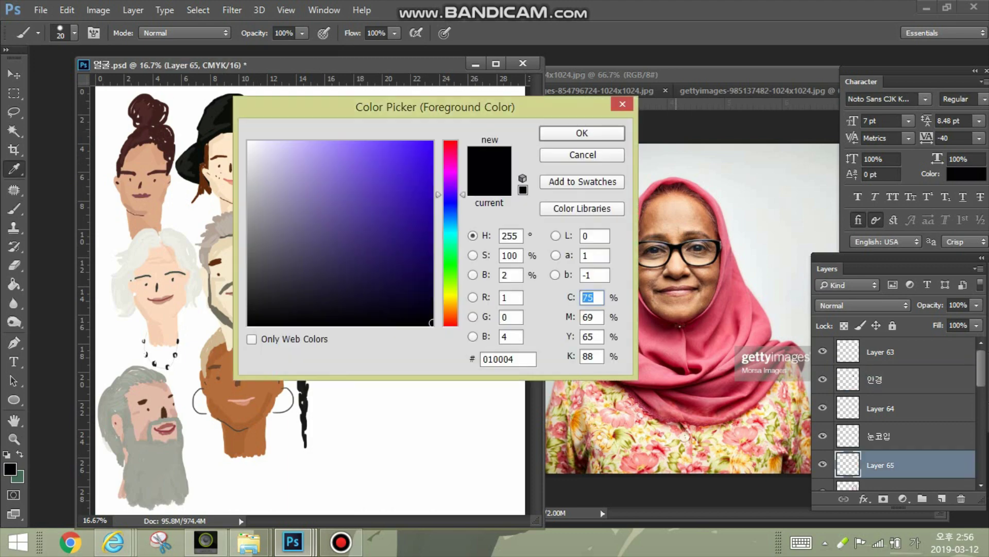
pyautogui.moveTo(402, 104); pyautogui.dragTo(385, 310)
pyautogui.click(437, 172)
pyautogui.click(350, 383)
pyautogui.press('Return')
pyautogui.click(74, 33)
pyautogui.write('30')
pyautogui.press('Return')
pyautogui.moveTo(397, 276); pyautogui.dragTo(396, 296)
pyautogui.moveTo(406, 309); pyautogui.dragTo(429, 358)
pyautogui.moveTo(400, 333); pyautogui.dragTo(410, 344)
pyautogui.moveTo(472, 239); pyautogui.dragTo(446, 296)
pyautogui.moveTo(483, 275); pyautogui.dragTo(447, 338)
pyautogui.moveTo(479, 313); pyautogui.dragTo(440, 350)
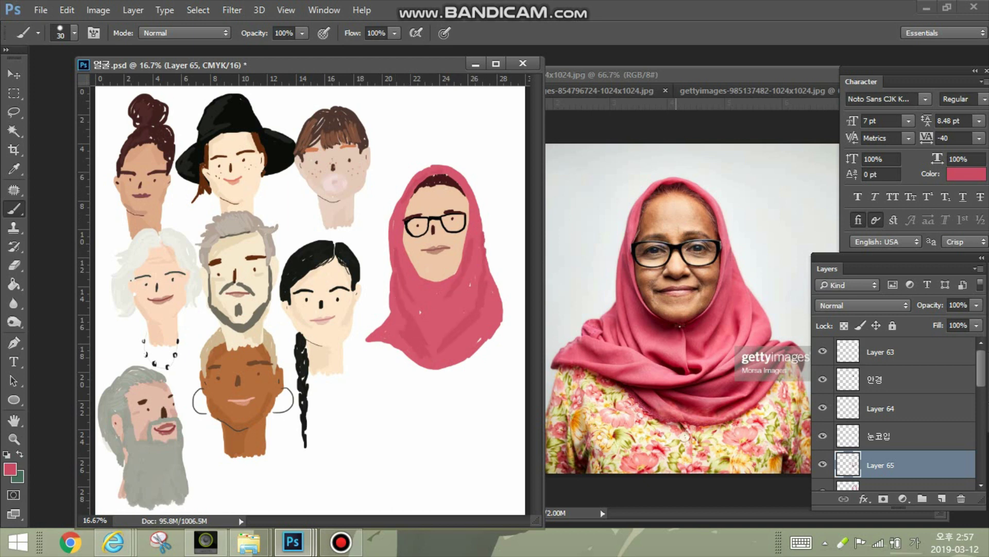
# Create a new layer directly below the headscarf and set the brush colour to light tan #e2b899, based on the face's skin tone
pyautogui.scroll(-1, 902, 438)
pyautogui.click(901, 457)
pyautogui.keyDown('ctrl'); pyautogui.click(942, 498); pyautogui.keyUp('ctrl')
pyautogui.click(10, 469)
pyautogui.click(437, 267)
pyautogui.click(343, 348)
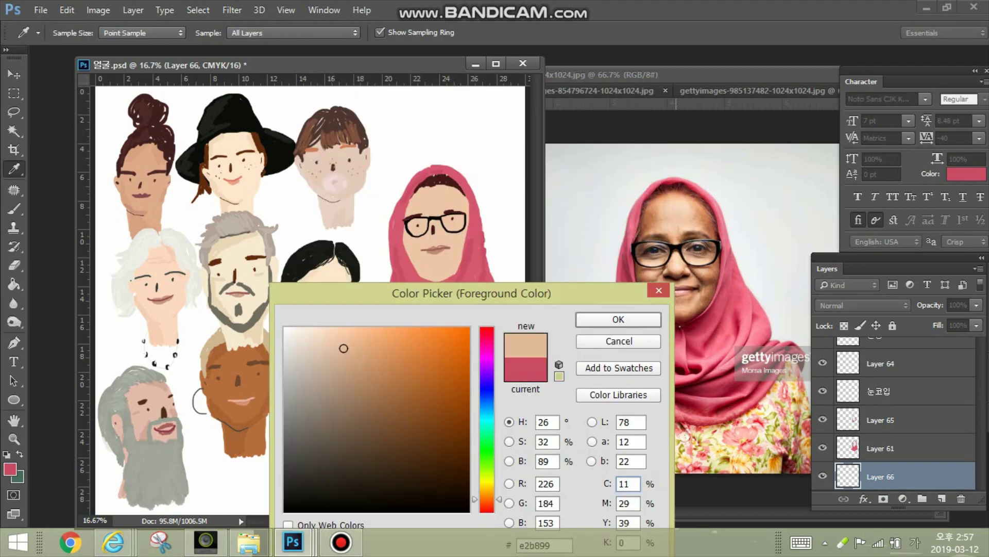
pyautogui.press('Return')
pyautogui.press('b')
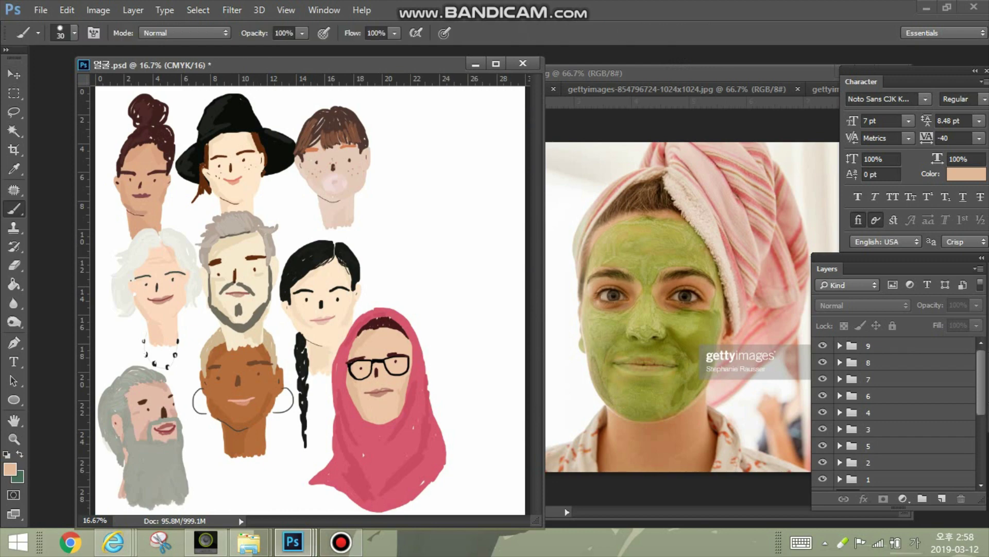
# Paint the towel-wearing woman's face, ears and neck in pale peach on a new layer above all groups with a 40 px brush
pyautogui.press('i')
pyautogui.click(206, 286)
pyautogui.press('Return')
pyautogui.press('b')
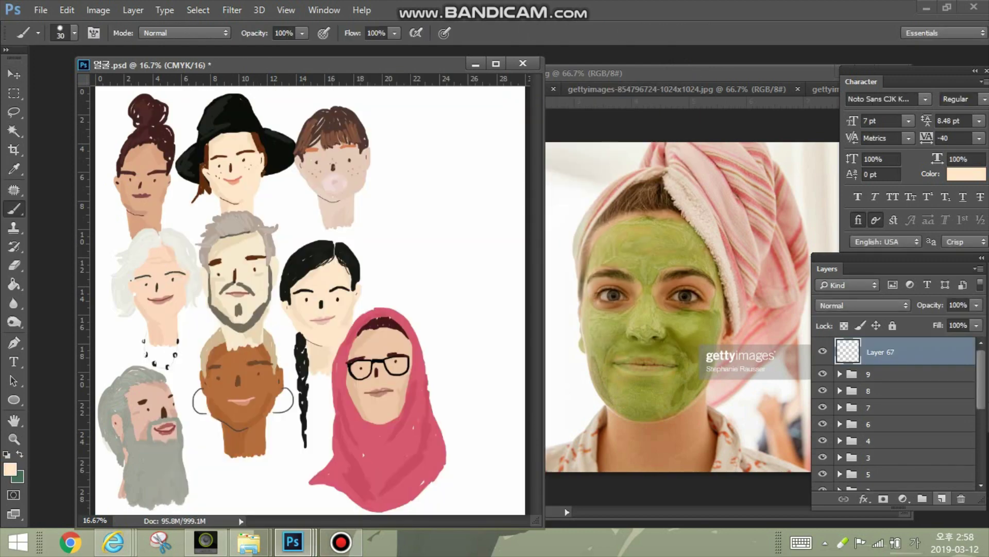
pyautogui.click(942, 498)
pyautogui.click(74, 33)
pyautogui.doubleClick(154, 60)
pyautogui.write('40')
pyautogui.press('Return')
pyautogui.moveTo(404, 188)
pyautogui.mouseDown()
pyautogui.moveTo(415, 273)
pyautogui.moveTo(466, 248)
pyautogui.moveTo(412, 185)
pyautogui.moveTo(418, 242)
pyautogui.moveTo(445, 237)
pyautogui.moveTo(430, 268)
pyautogui.moveTo(461, 216)
pyautogui.mouseUp()
pyautogui.moveTo(418, 273); pyautogui.dragTo(448, 266)
pyautogui.moveTo(409, 191)
pyautogui.mouseDown()
pyautogui.moveTo(432, 207)
pyautogui.moveTo(464, 201)
pyautogui.mouseUp()
pyautogui.moveTo(401, 230); pyautogui.dragTo(400, 250)
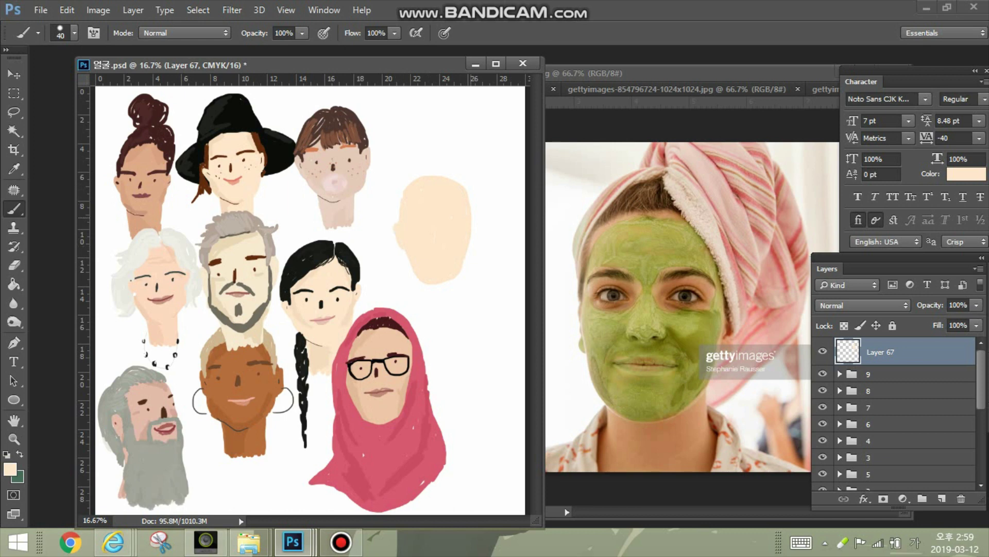
pyautogui.moveTo(423, 283)
pyautogui.mouseDown()
pyautogui.moveTo(455, 301)
pyautogui.moveTo(441, 309)
pyautogui.mouseUp()
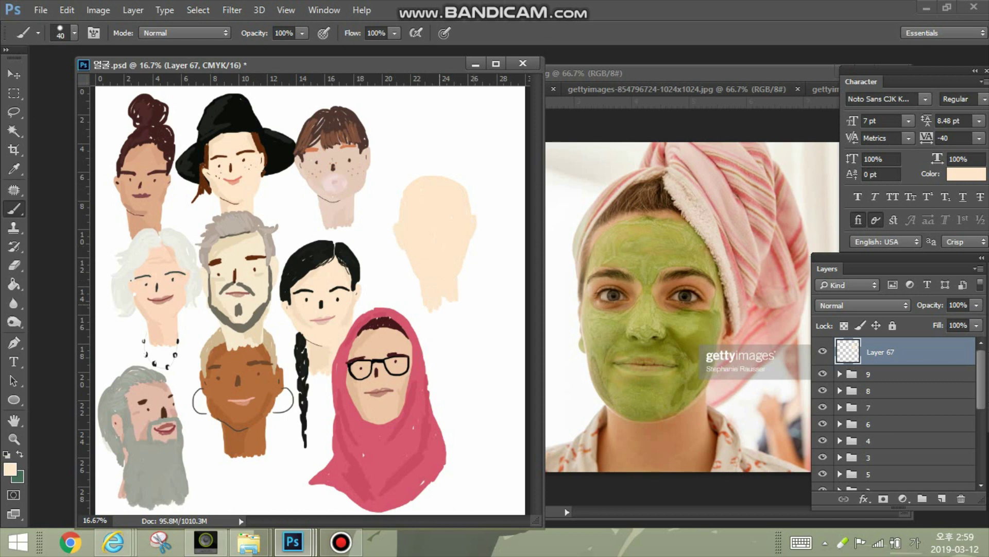
# Add a new layer above the face base and choose a pale pink-beige brush colour based on the towel in the photo
pyautogui.click(942, 499)
pyautogui.click(10, 469)
pyautogui.click(695, 201)
pyautogui.click(500, 276)
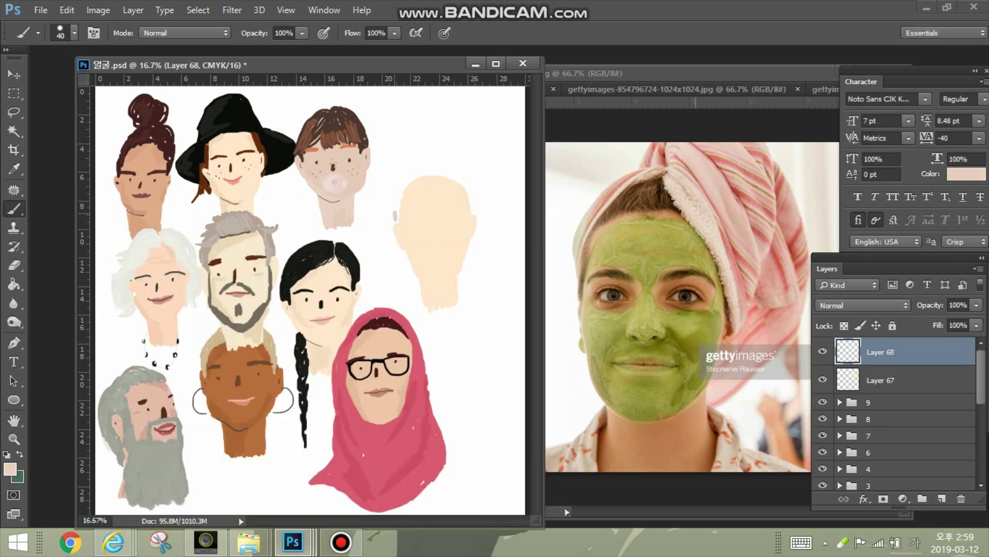